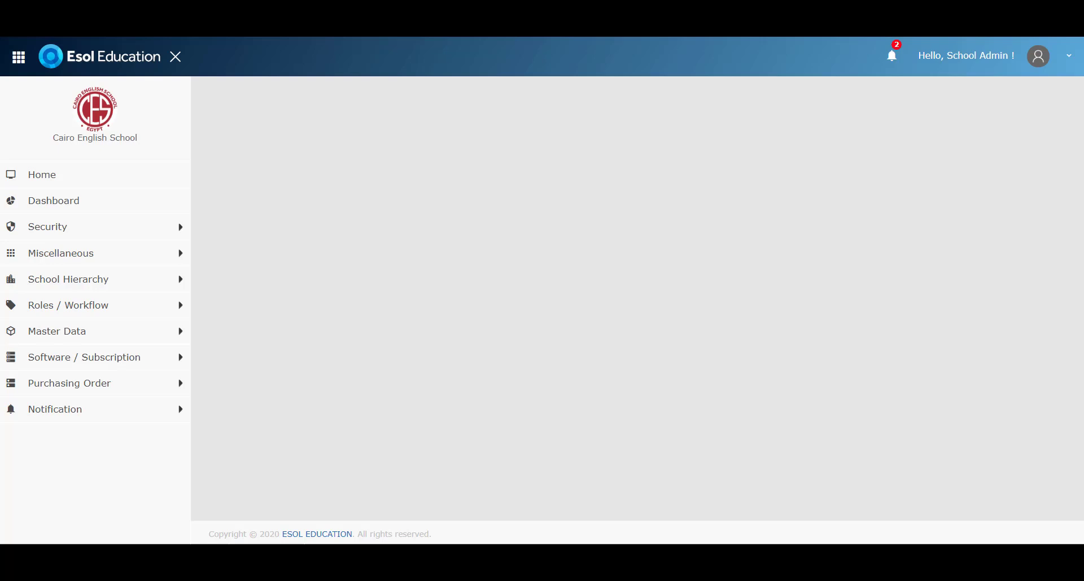
# Open the list of vendors in the Software / Subscription section
pyautogui.click(168, 363)
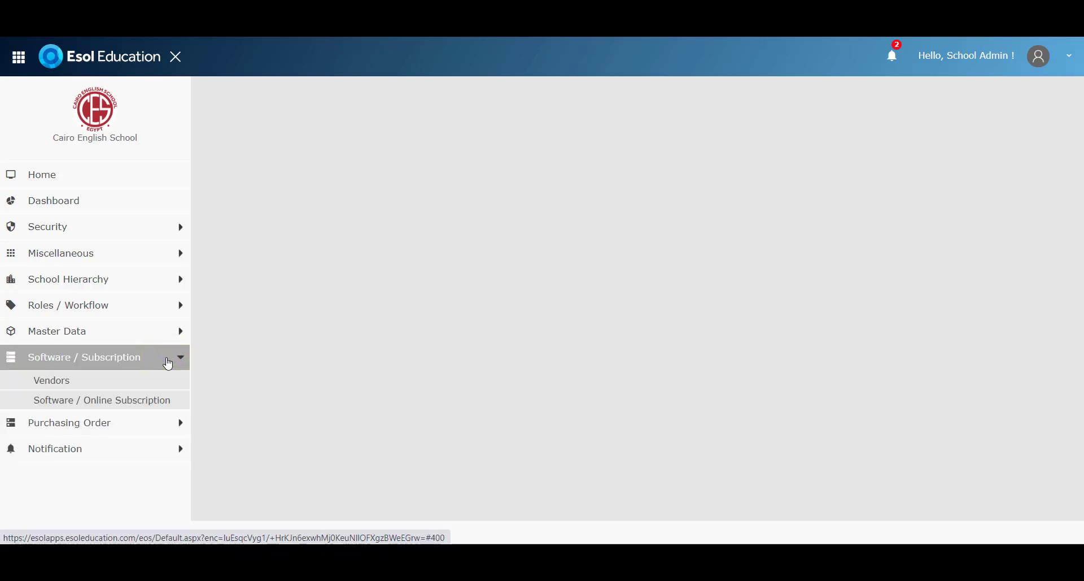
pyautogui.click(134, 384)
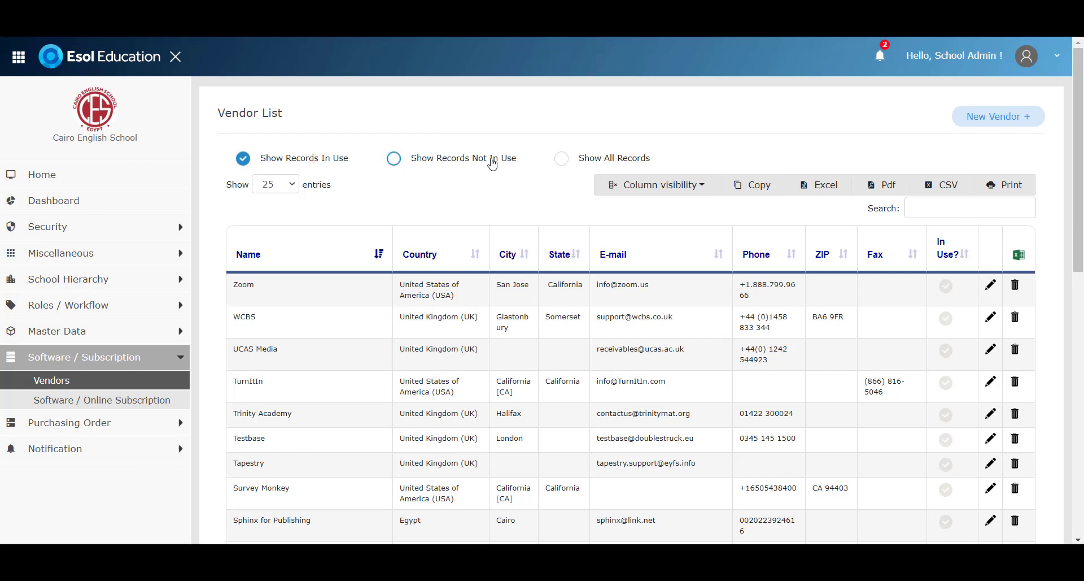
# Try showing 10 entries per page in the vendor list, restore 25 entries, and look through the records
pyautogui.click(279, 185)
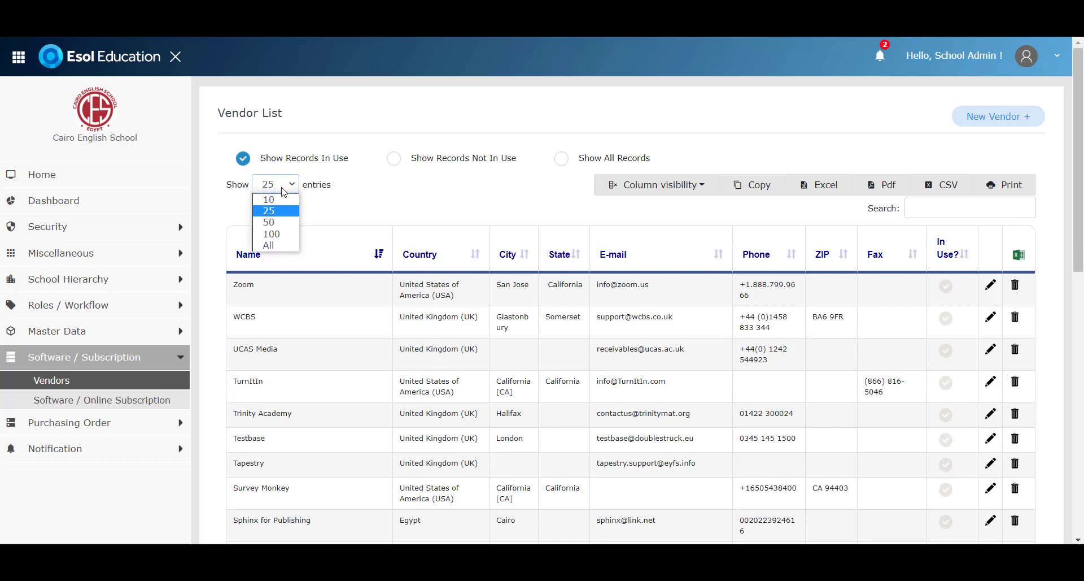
pyautogui.click(269, 199)
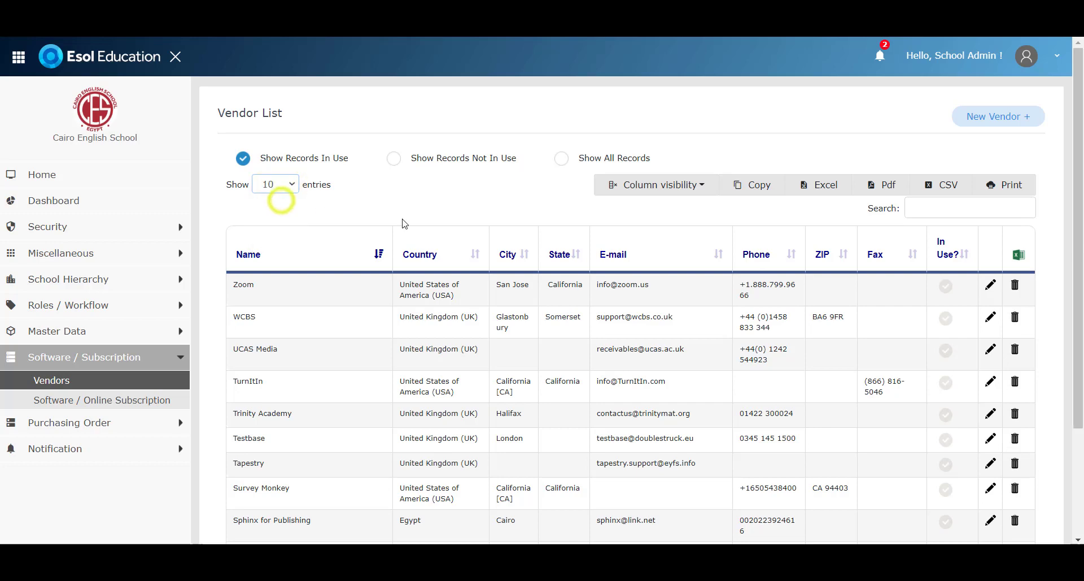
pyautogui.scroll(-3, 404, 224)
pyautogui.scroll(3, 404, 224)
pyautogui.click(276, 183)
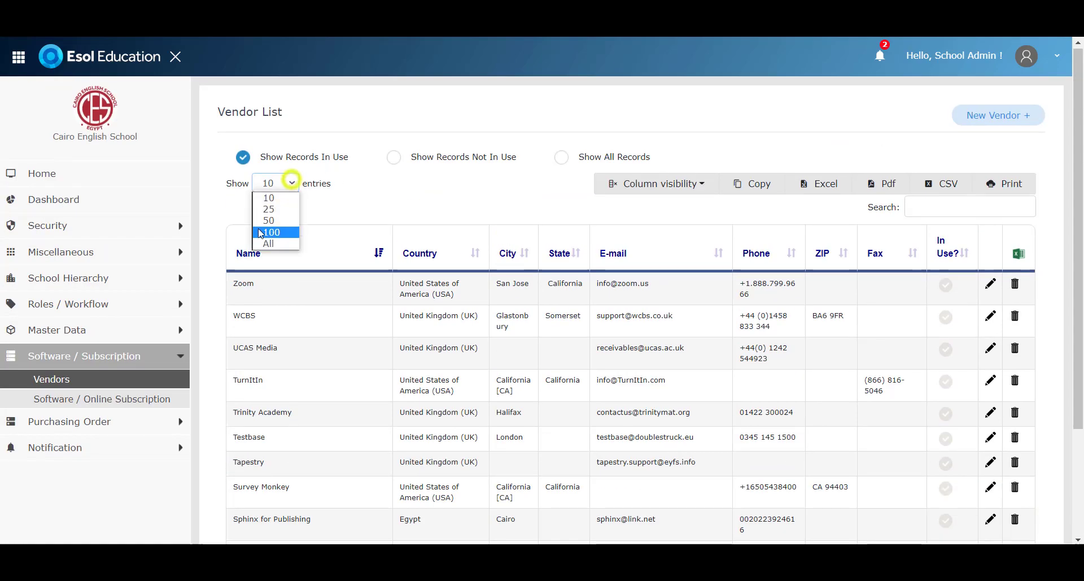
pyautogui.click(277, 209)
pyautogui.scroll(-10, 371, 181)
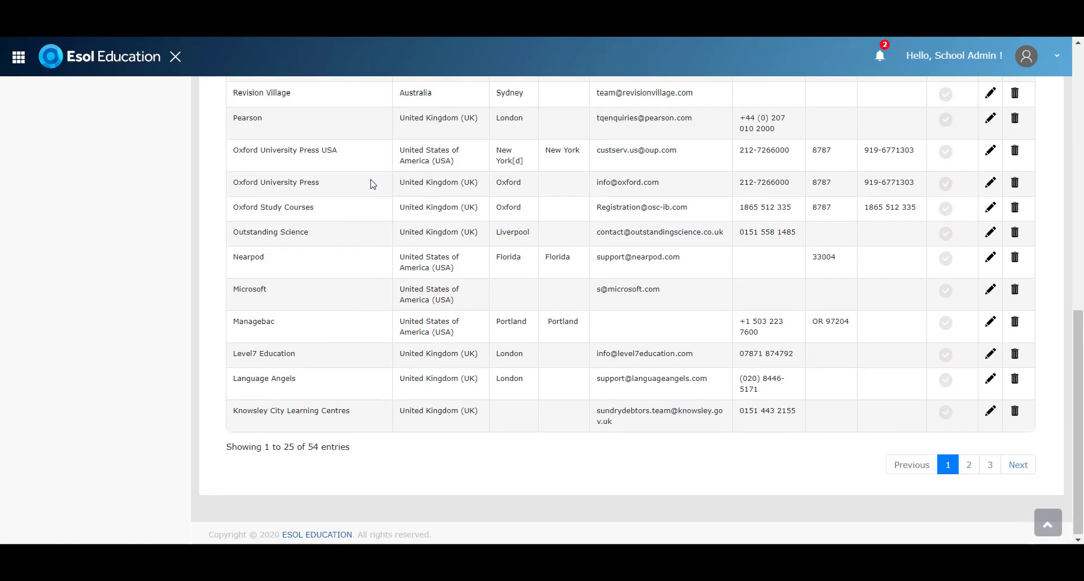
pyautogui.scroll(10, 372, 182)
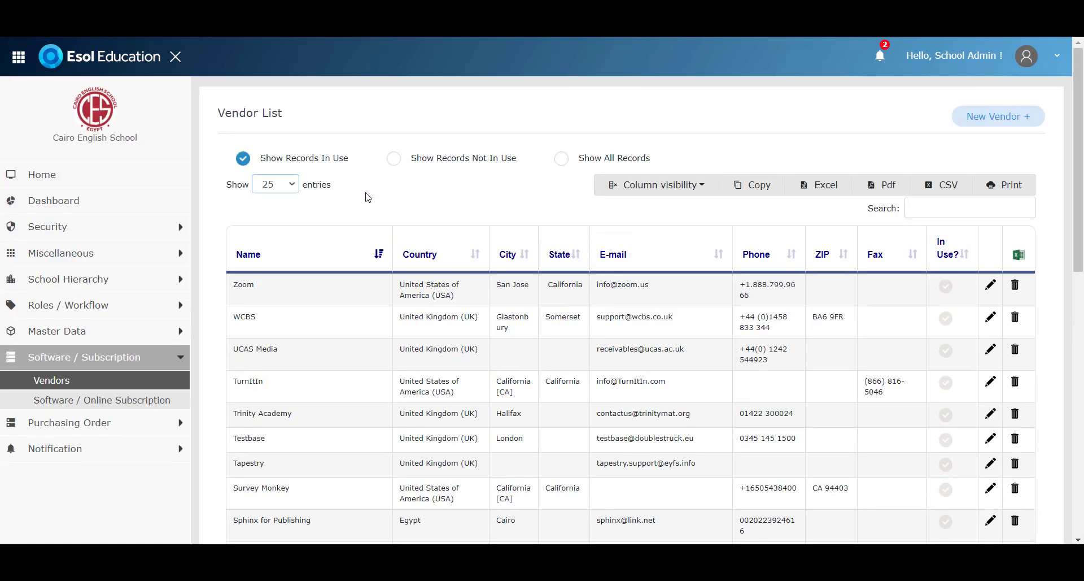
# Reverse the vendor list's sorting by name, restore the original order, and activate the list's search
pyautogui.click(379, 254)
pyautogui.click(381, 254)
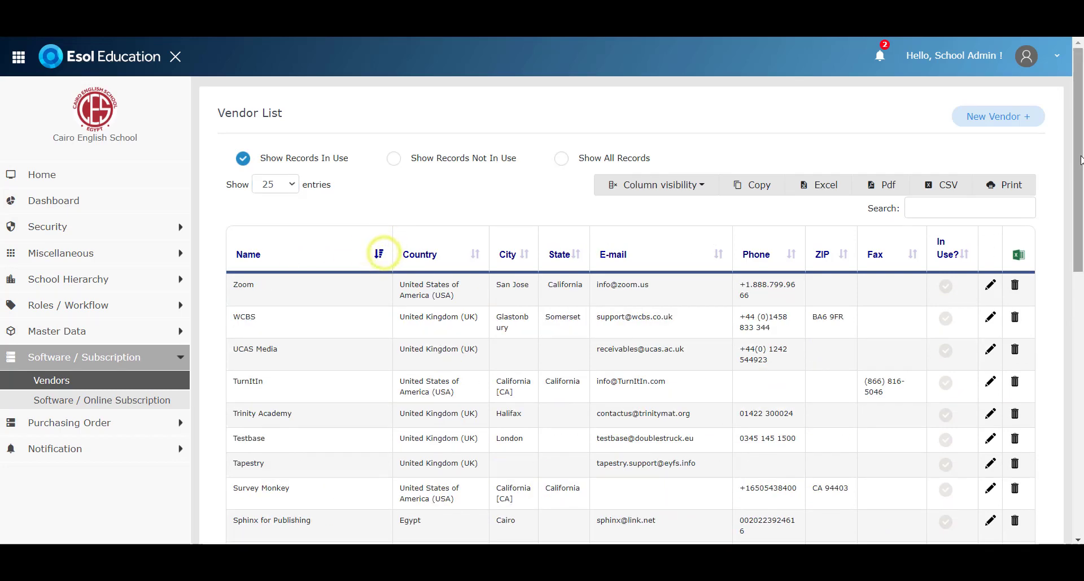
pyautogui.click(984, 208)
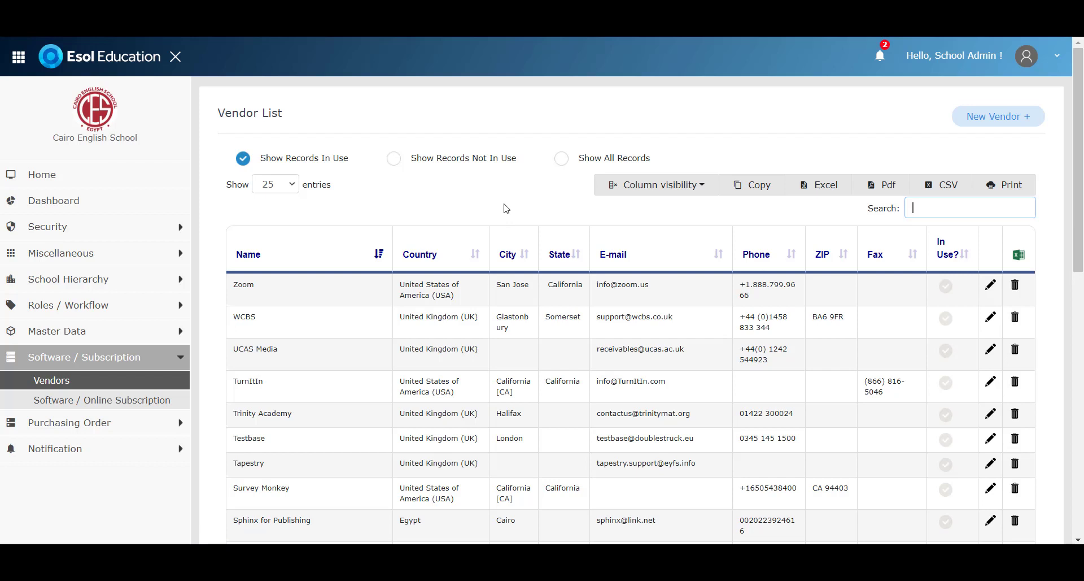
# Open a blank new vendor form and examine the country of residence and city choices without selecting any
pyautogui.click(1002, 121)
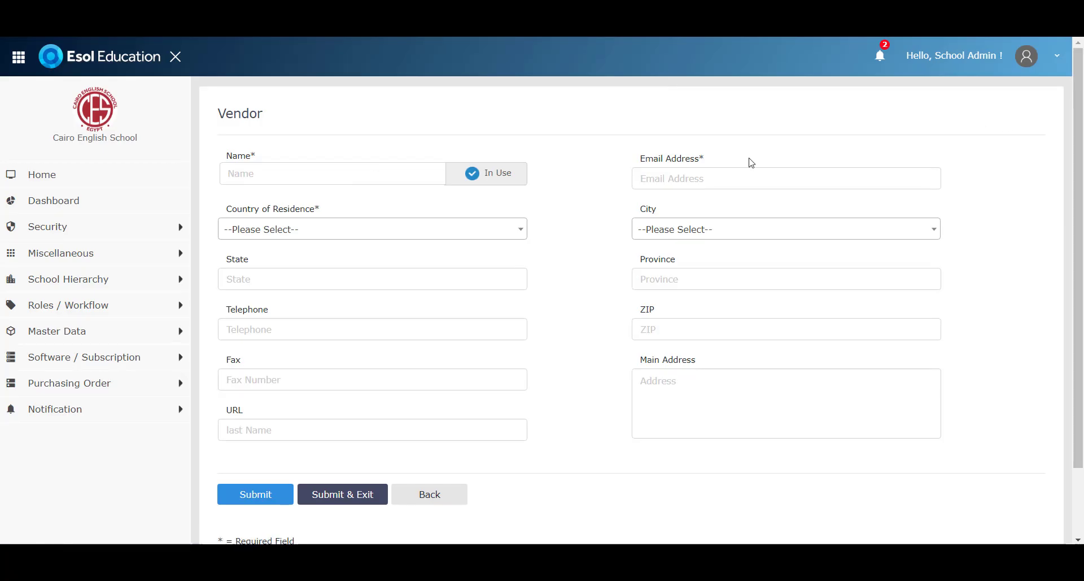
pyautogui.click(439, 230)
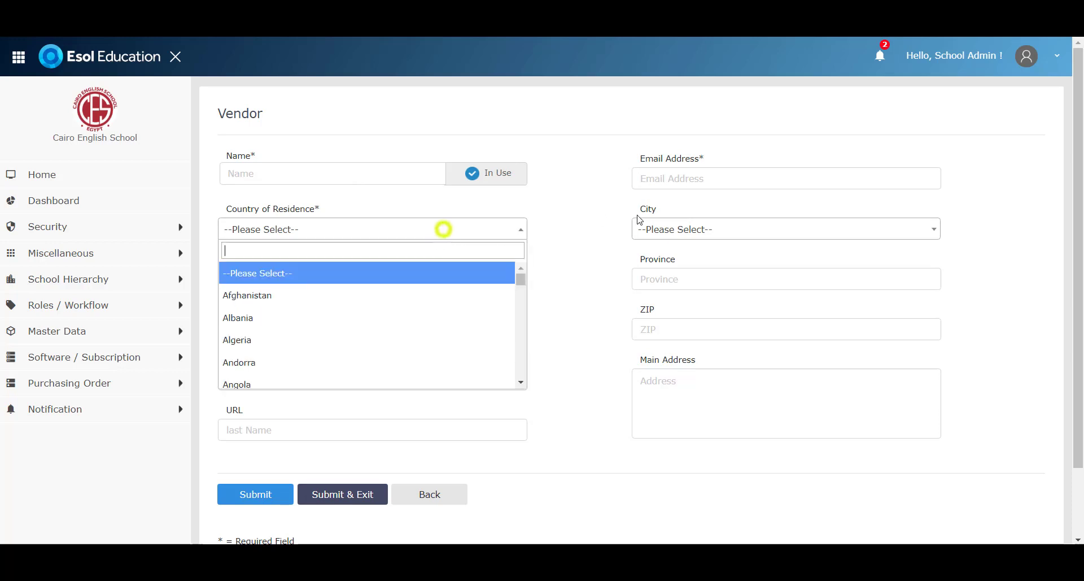
pyautogui.click(684, 228)
pyautogui.press('Escape')
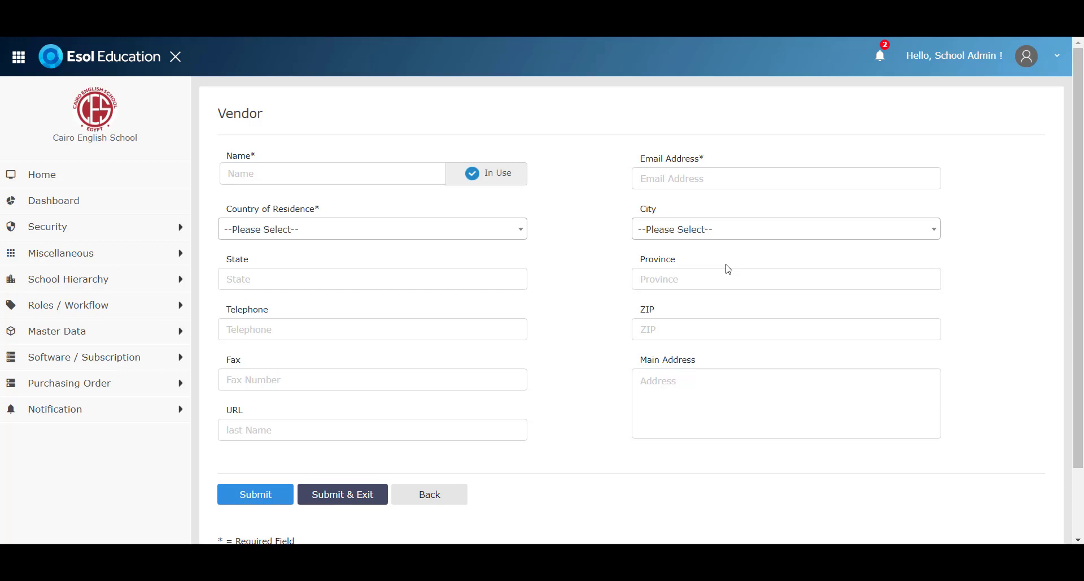
pyautogui.click(486, 229)
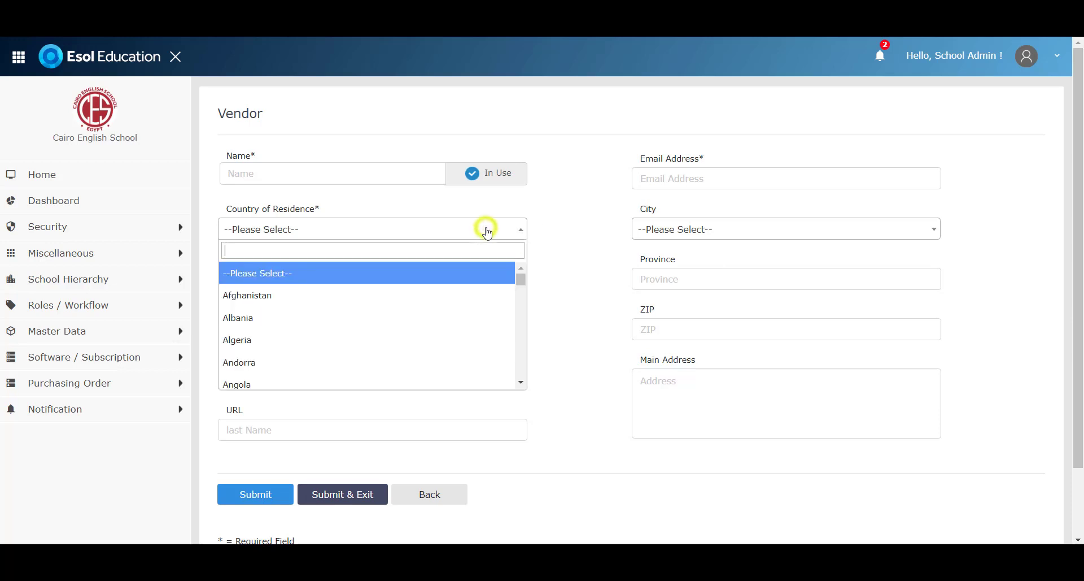
pyautogui.click(727, 229)
pyautogui.click(590, 230)
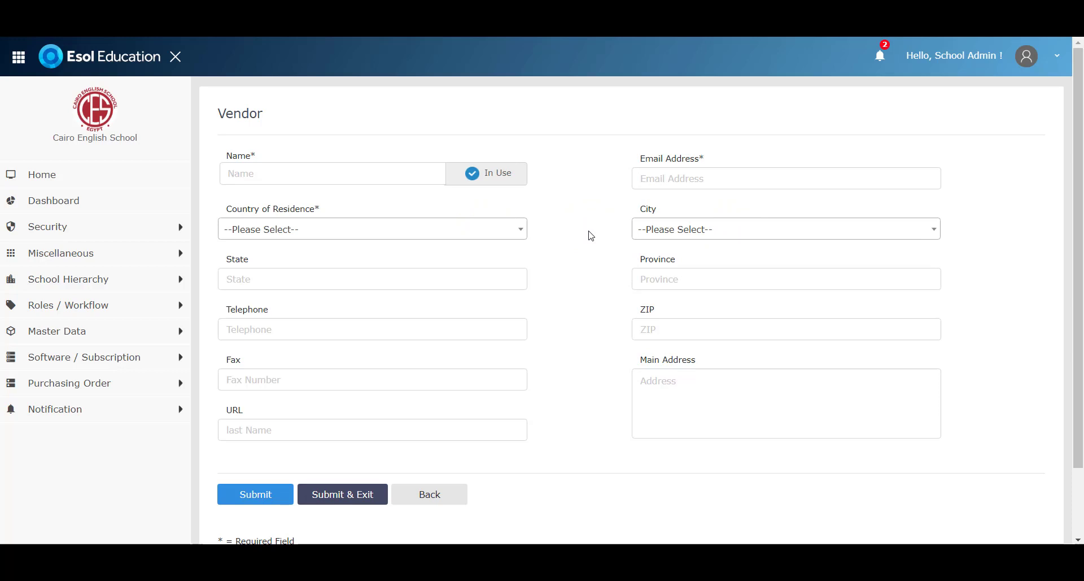
# View the Country list and the City list in the master data
pyautogui.click(172, 336)
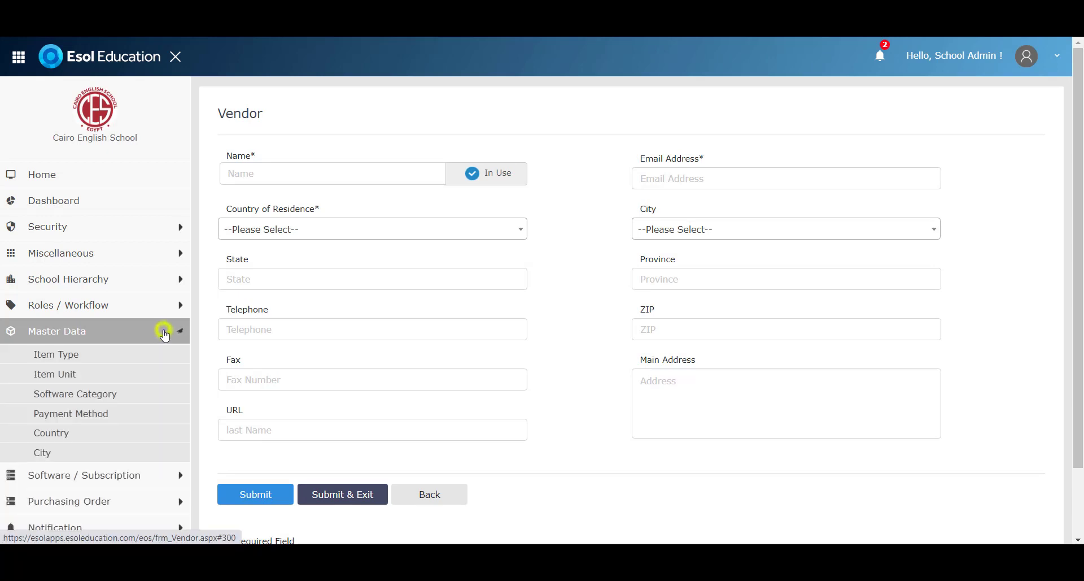
pyautogui.click(112, 434)
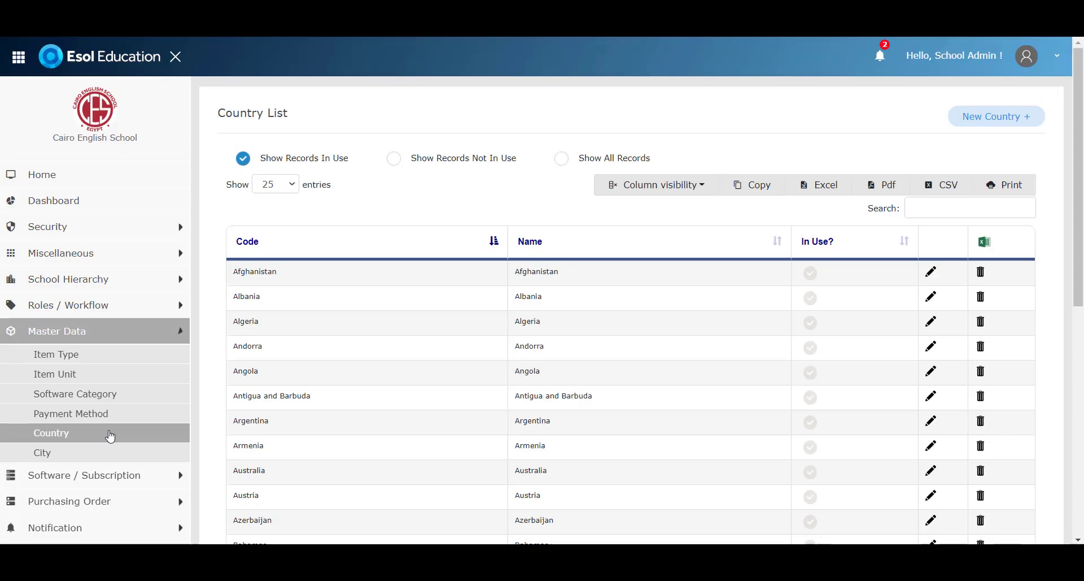
pyautogui.click(85, 450)
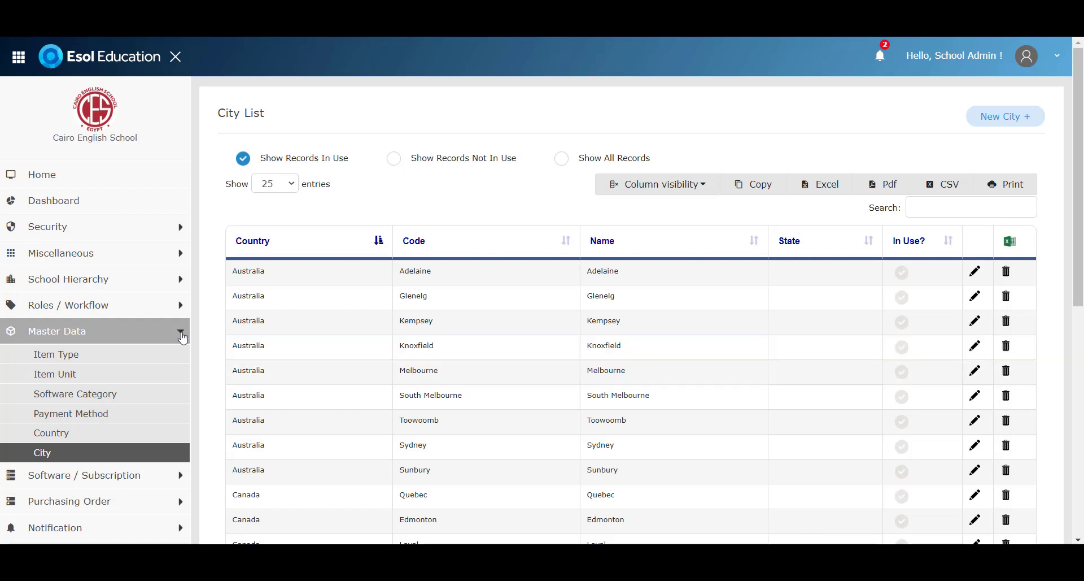
# Open the Software / Online Subscription list and clear its "zoom" search filter
pyautogui.click(146, 328)
pyautogui.click(138, 361)
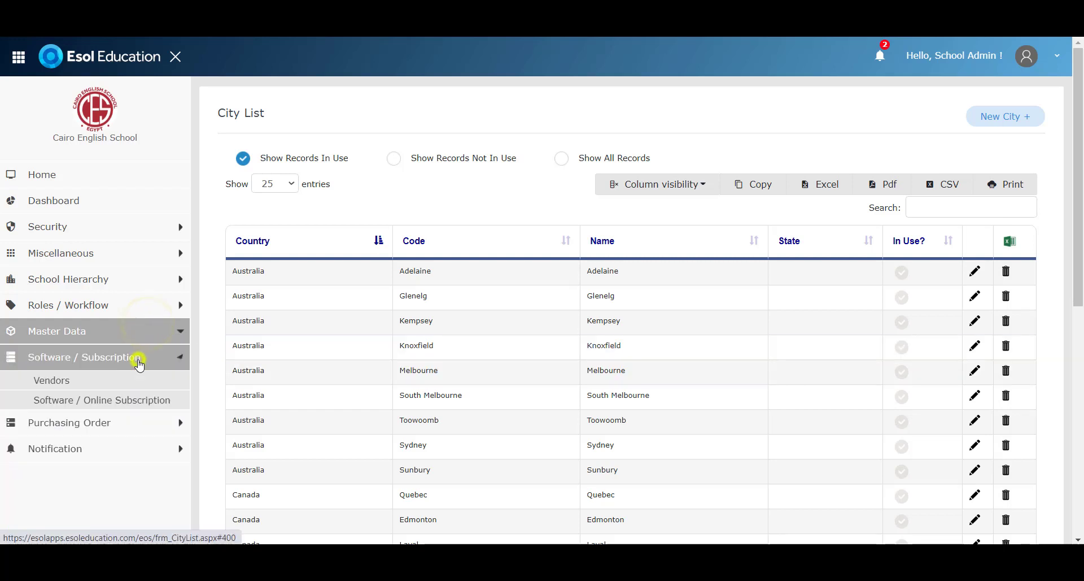
pyautogui.click(126, 398)
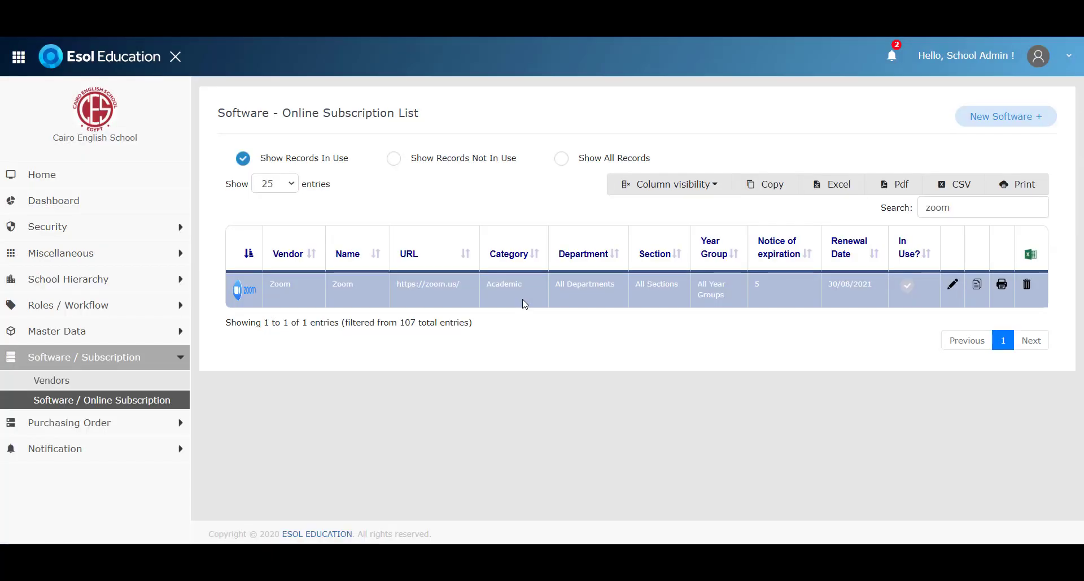
pyautogui.doubleClick(994, 203)
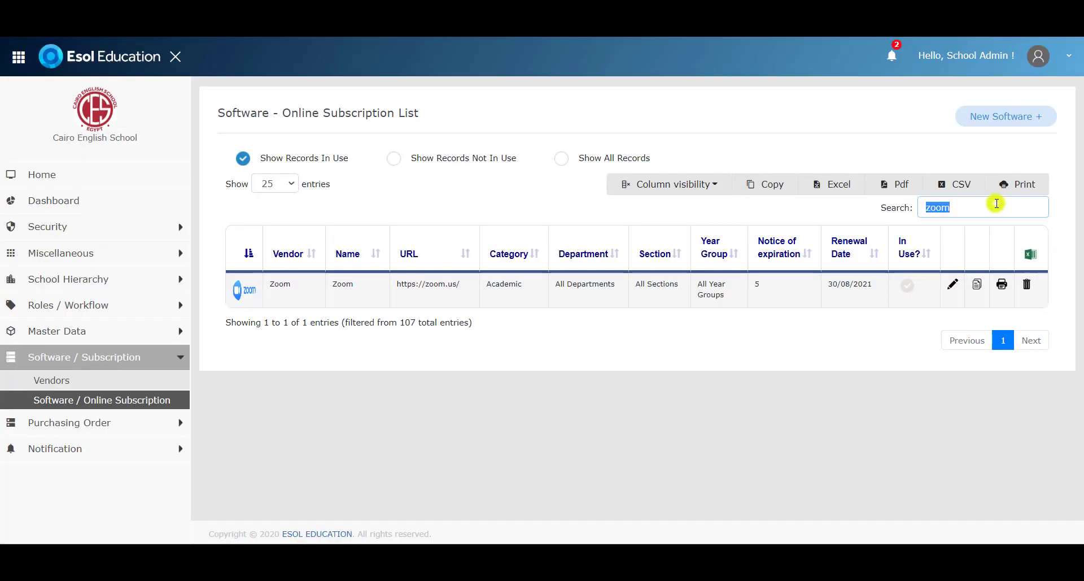
pyautogui.press('BackSpace')
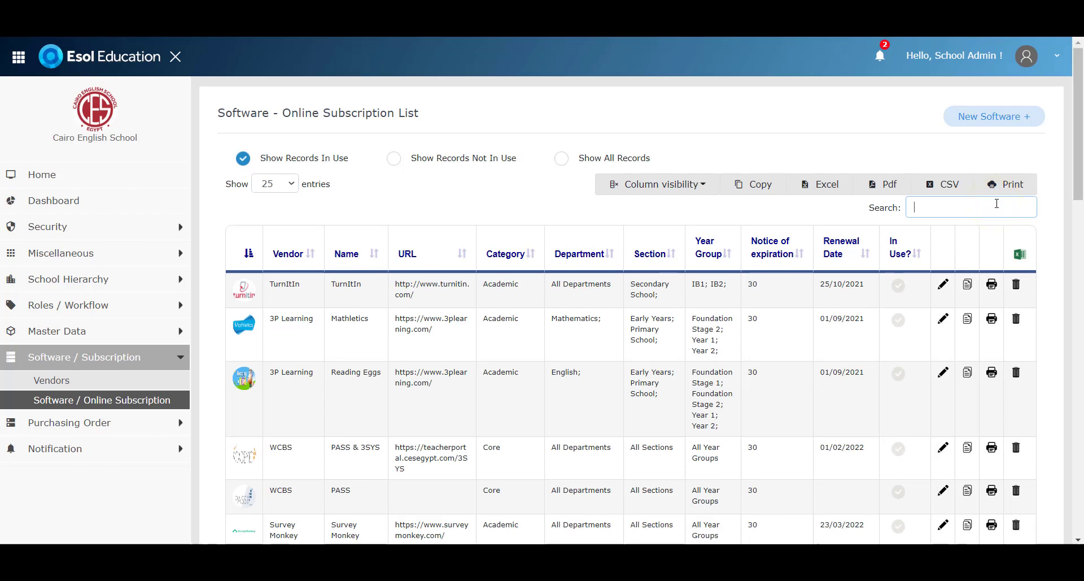
# Show 10 entries per page in the online subscription list and look through its records
pyautogui.click(290, 187)
pyautogui.click(270, 197)
pyautogui.scroll(-2, 404, 192)
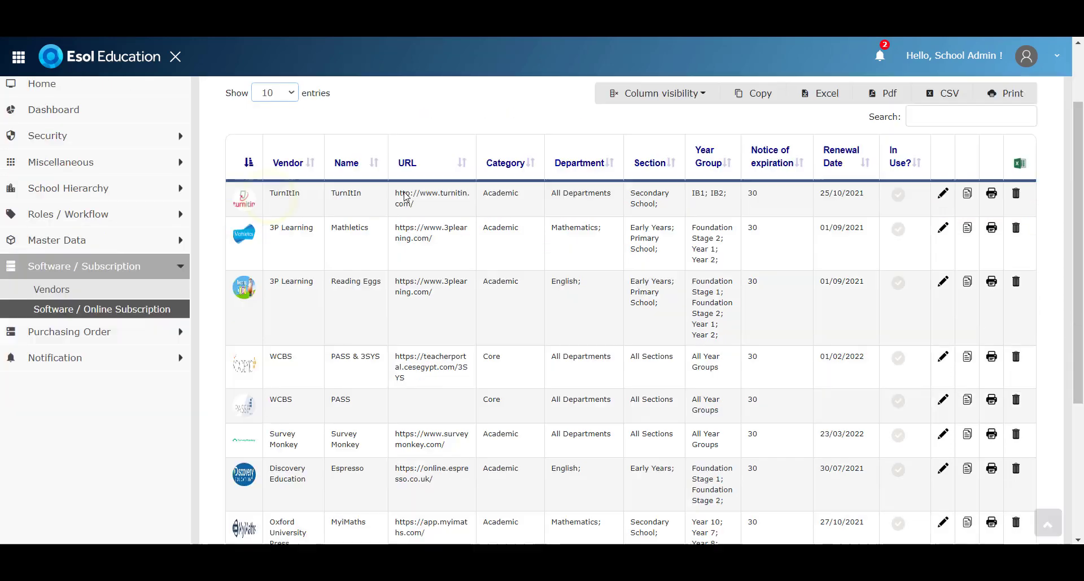
pyautogui.scroll(1, 405, 192)
pyautogui.scroll(-3, 405, 192)
pyautogui.scroll(5, 405, 192)
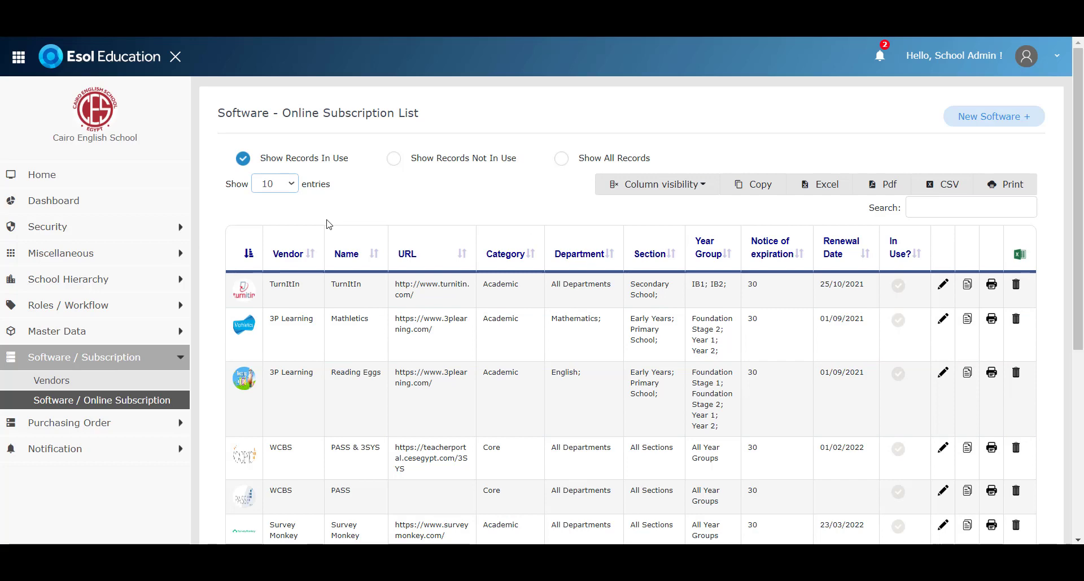
# Open a blank new software subscription form and examine the vendor and category choices without selecting any
pyautogui.click(976, 117)
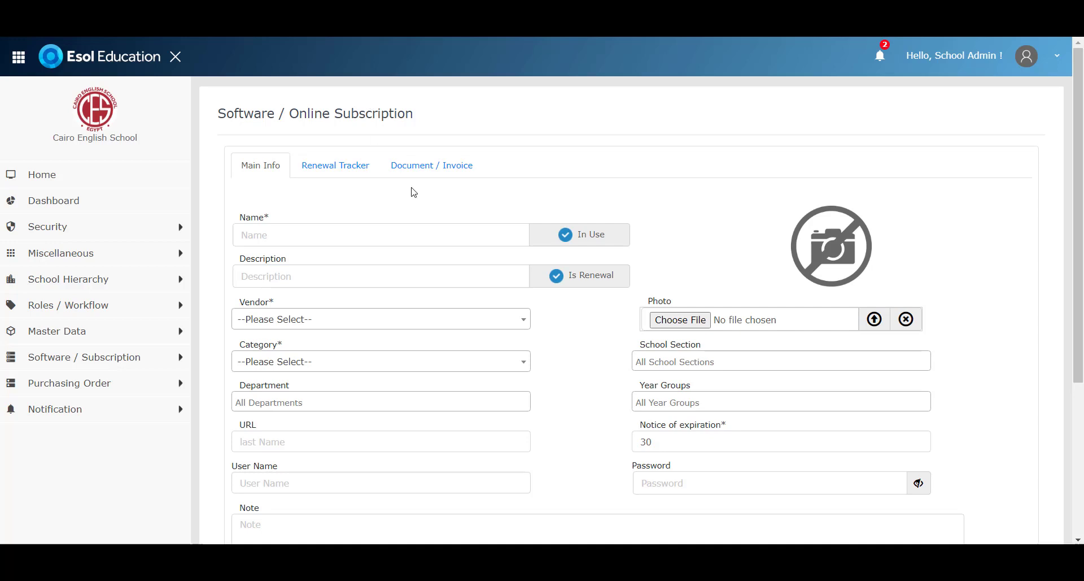
pyautogui.scroll(-2, 417, 193)
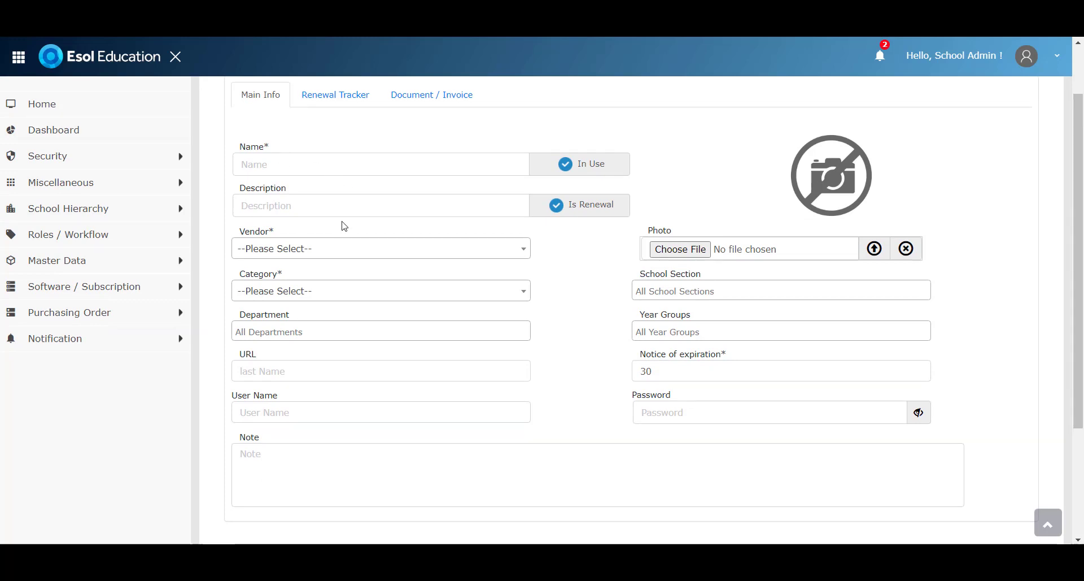
pyautogui.click(321, 256)
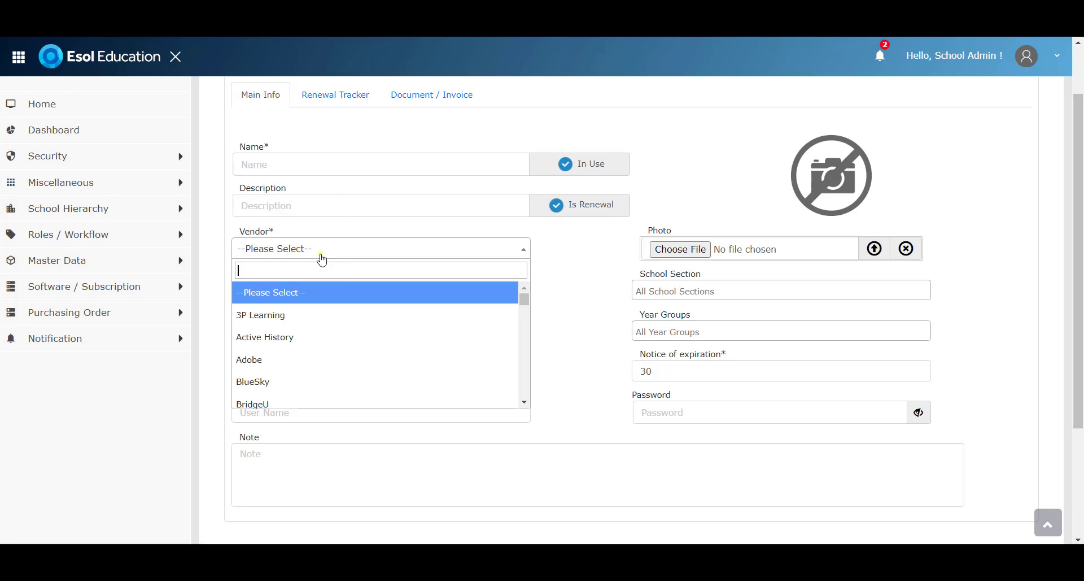
pyautogui.click(319, 252)
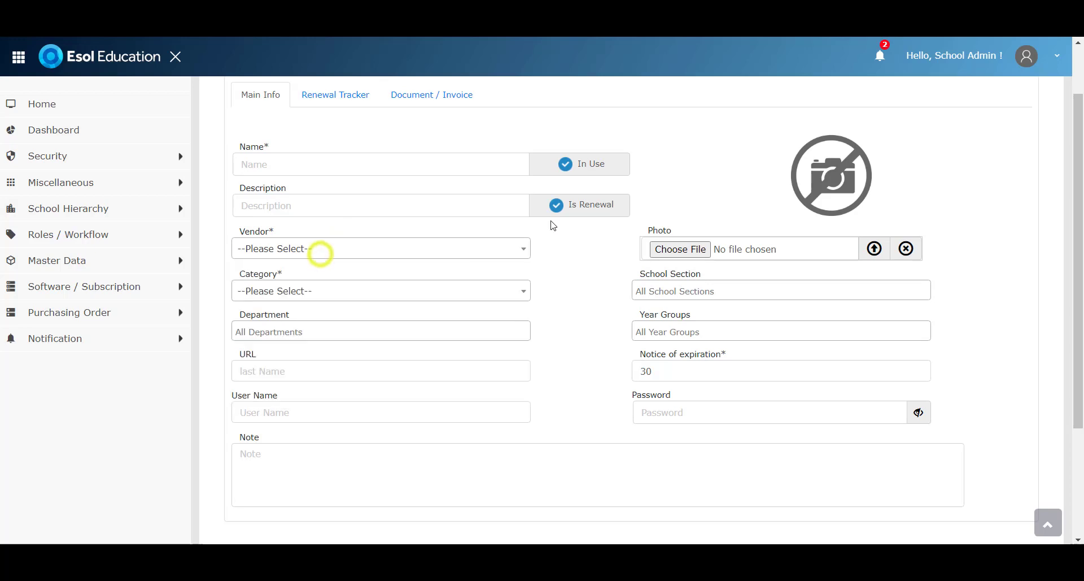
pyautogui.click(303, 296)
pyautogui.click(302, 290)
# Examine the URL, Note and Notice of expiration fields on the new subscription form
pyautogui.click(288, 368)
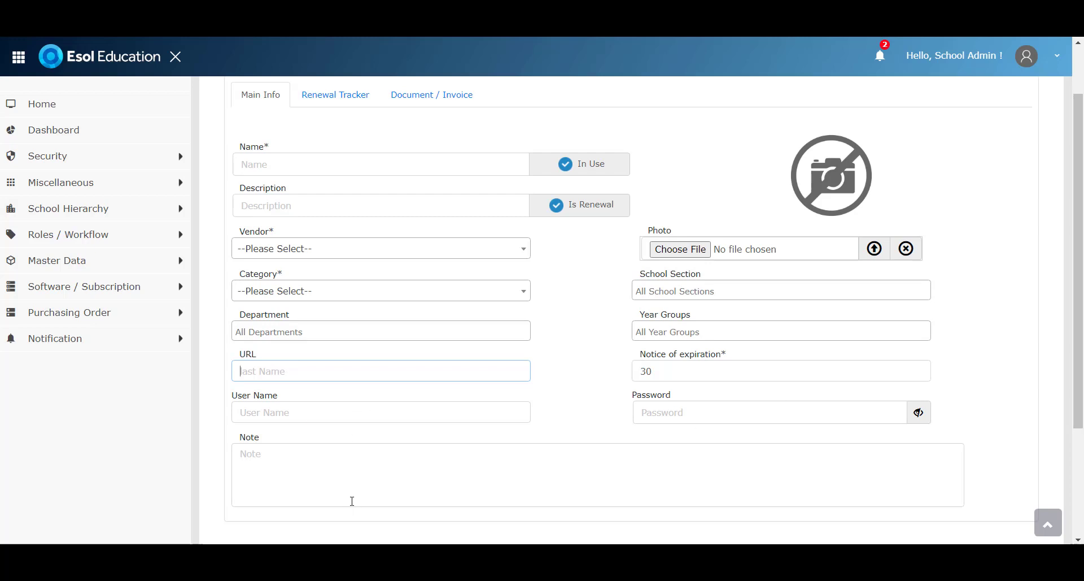
pyautogui.click(356, 464)
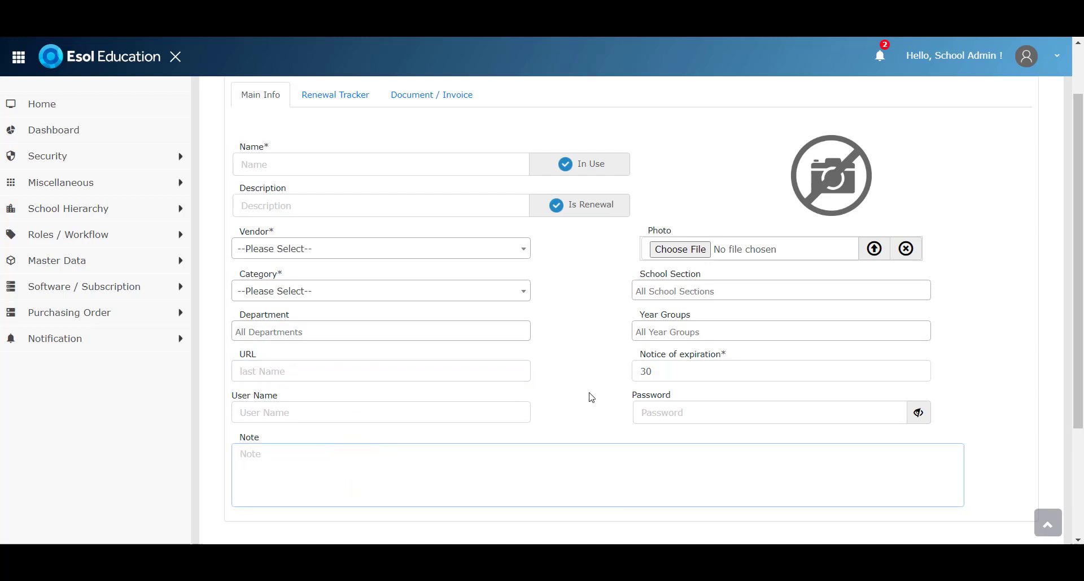
pyautogui.tripleClick(729, 353)
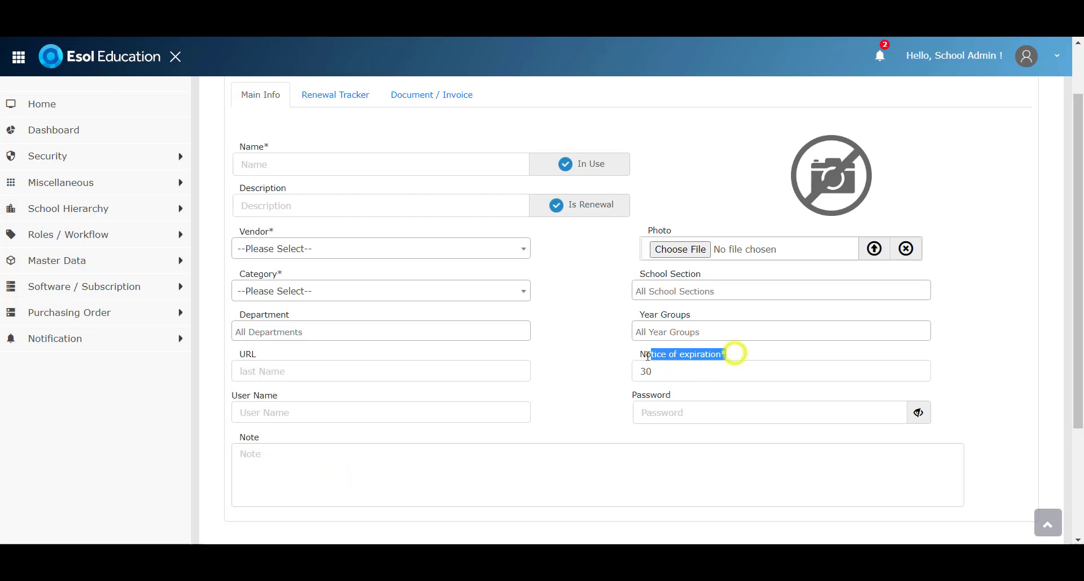
pyautogui.click(678, 376)
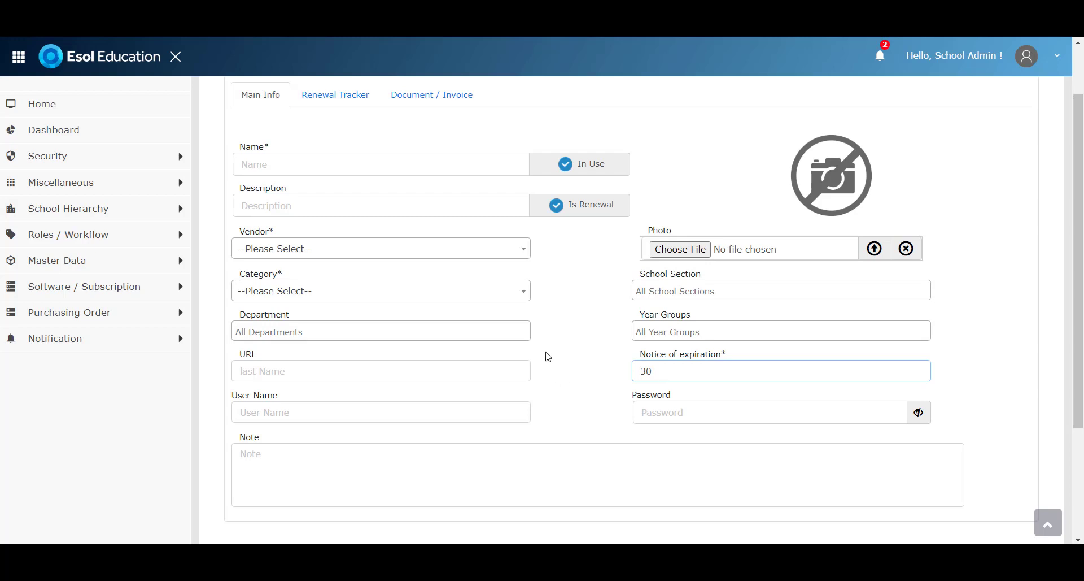
# Open the School Information setup under School Hierarchy and go to the expiry notice days setting
pyautogui.click(174, 209)
pyautogui.click(149, 232)
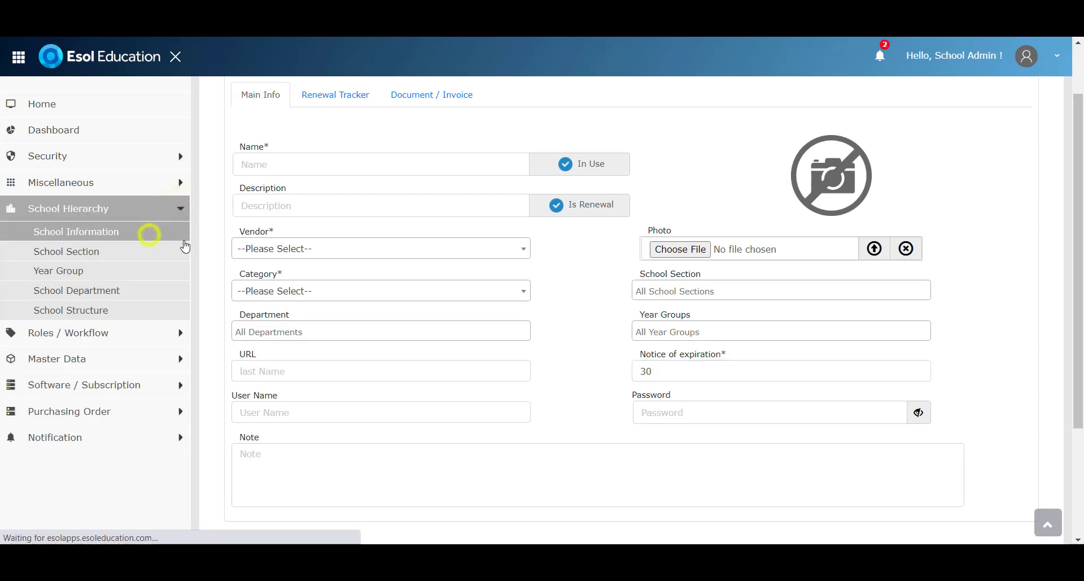
pyautogui.scroll(-3, 548, 360)
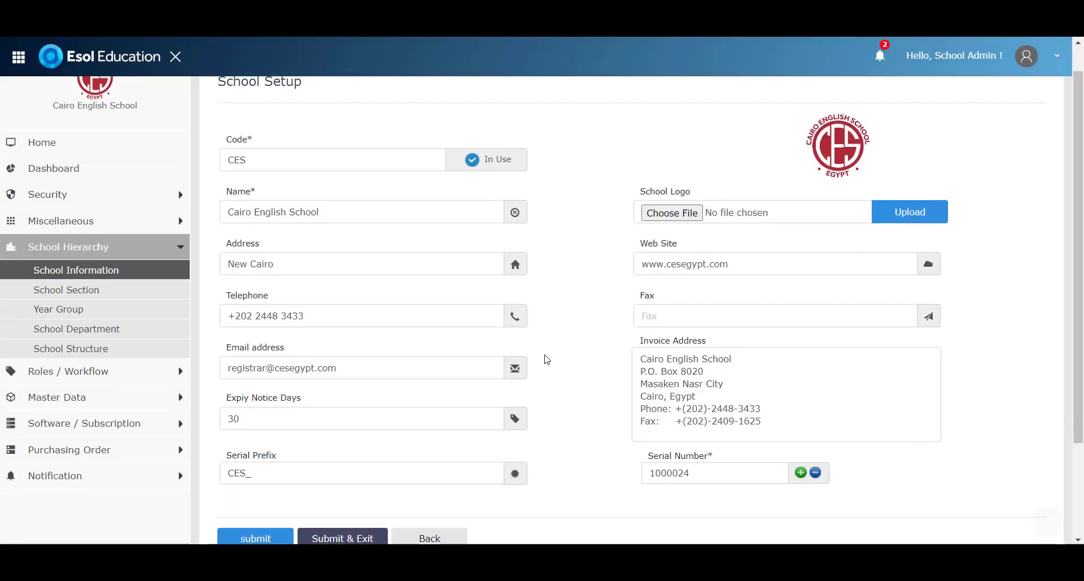
pyautogui.tripleClick(311, 289)
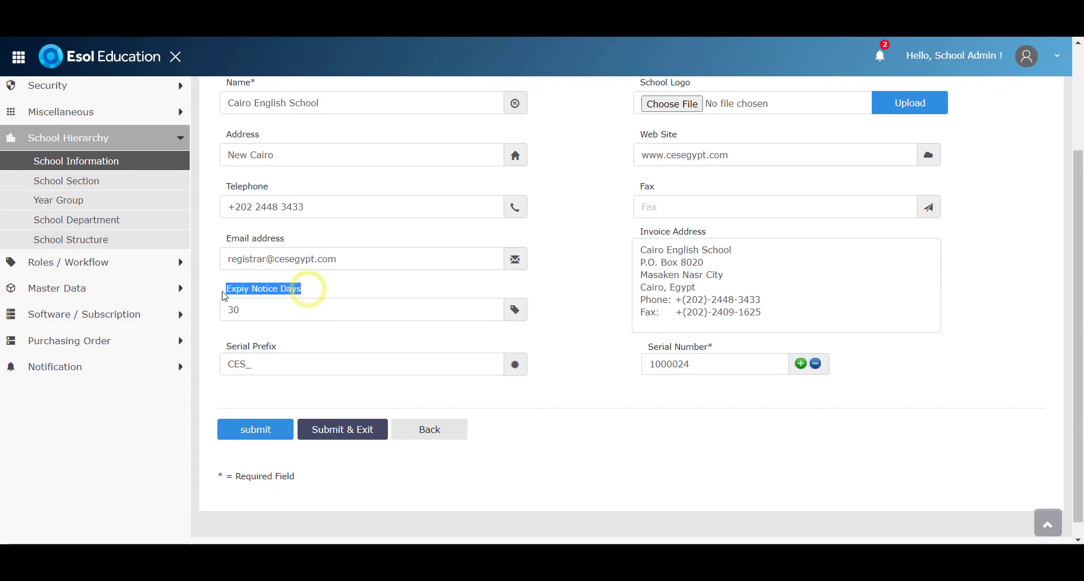
pyautogui.click(258, 314)
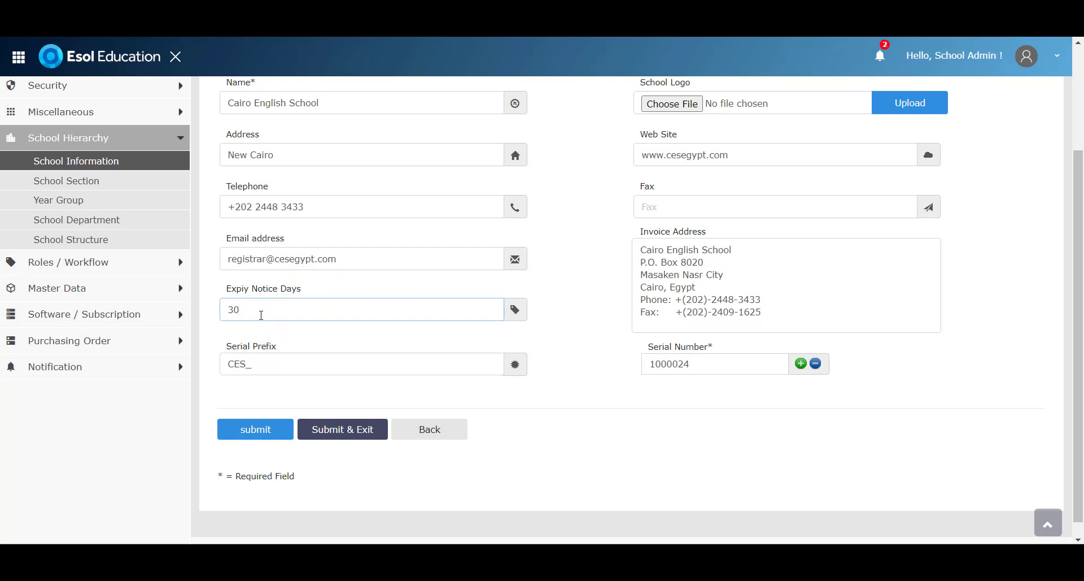
# Open a blank new software / online subscription form and switch its In Use option off and back on
pyautogui.click(153, 314)
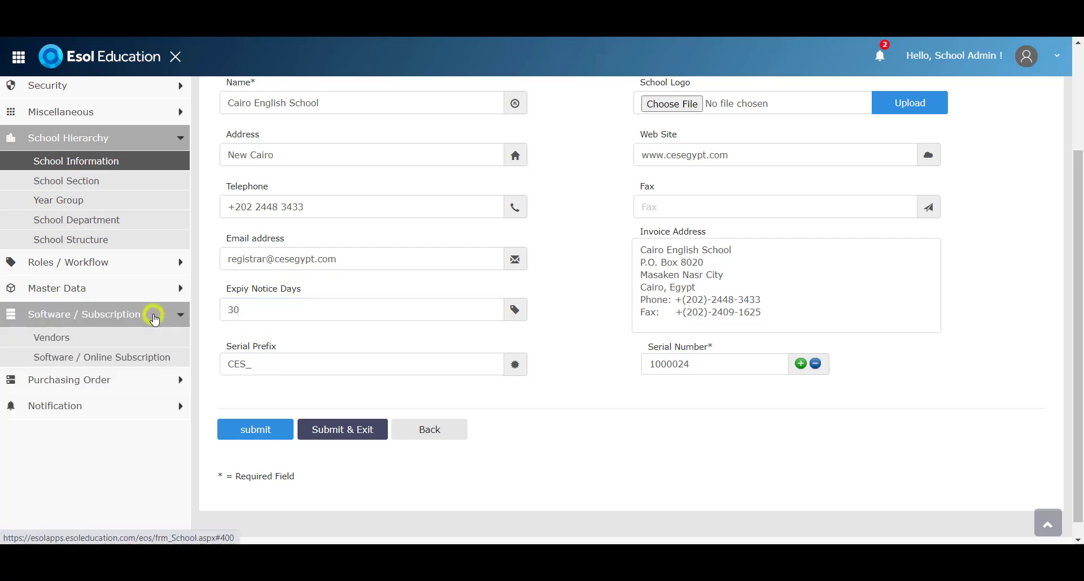
pyautogui.click(173, 360)
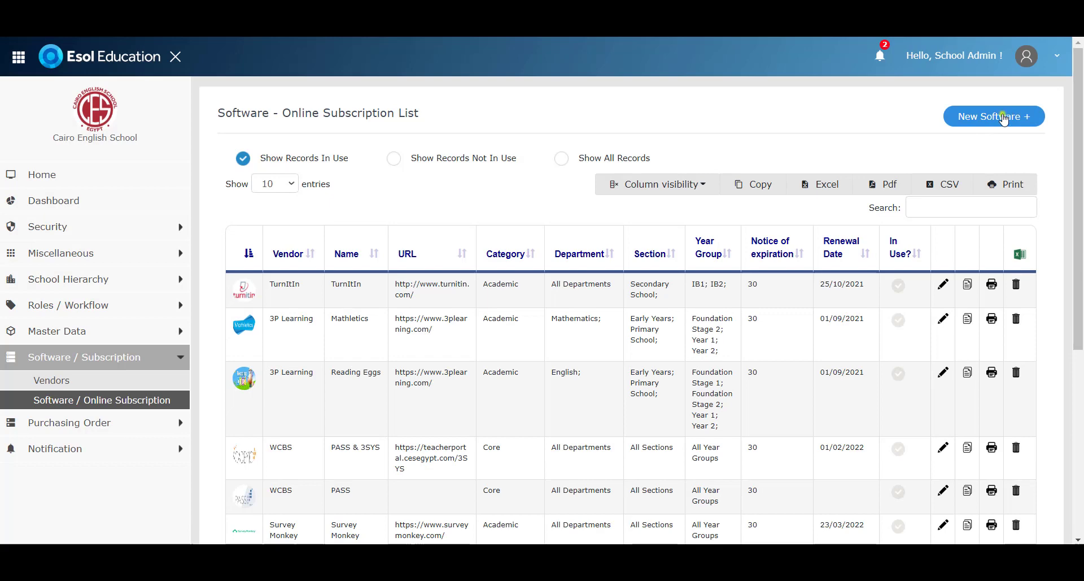
pyautogui.click(1003, 115)
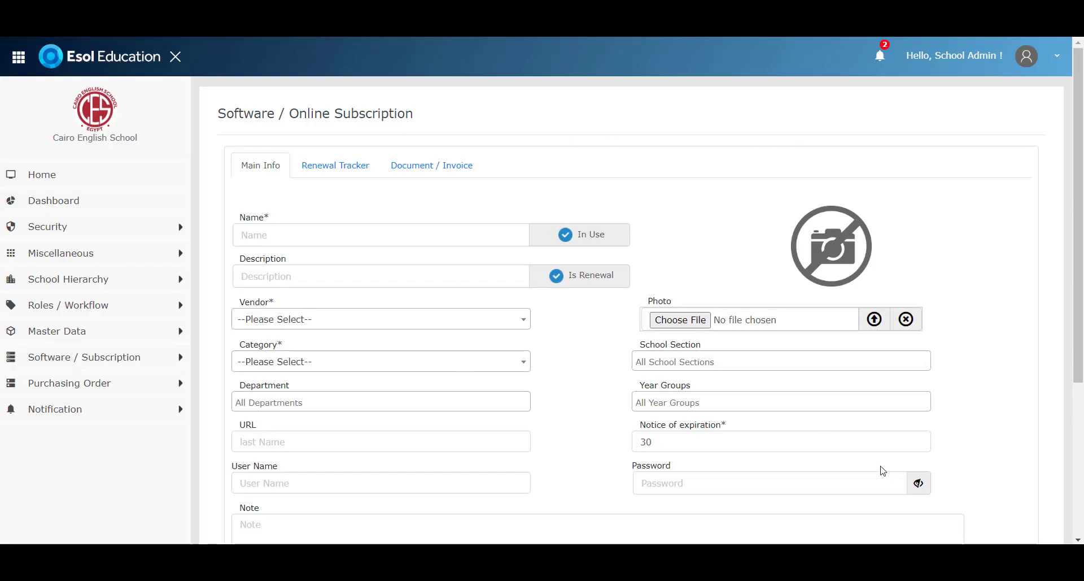
pyautogui.click(567, 234)
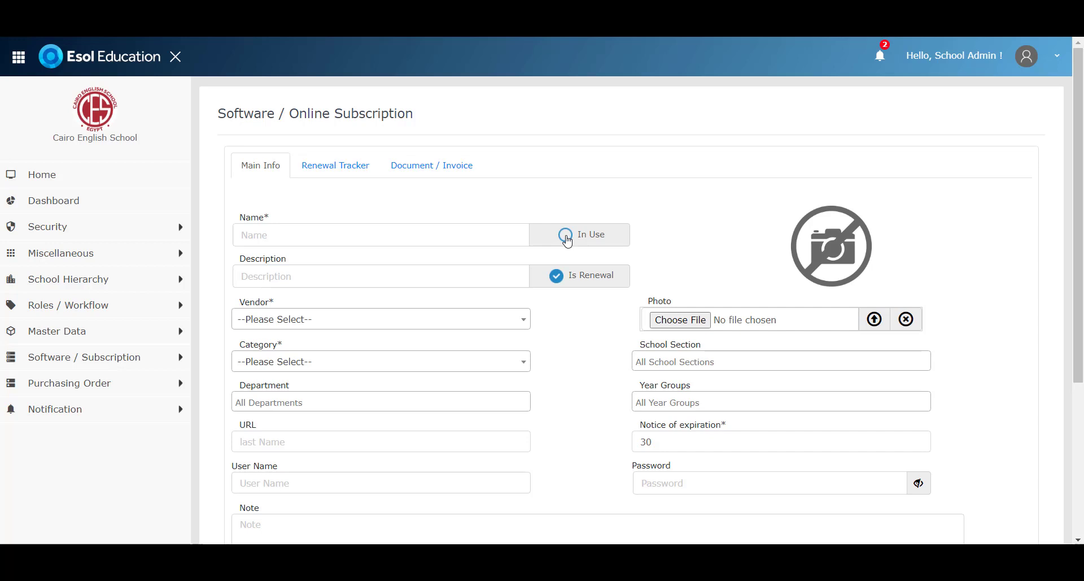
pyautogui.click(567, 236)
# Switch Is Renewal off and back on, and set Notice of expiration to 50 days
pyautogui.click(558, 282)
pyautogui.click(661, 438)
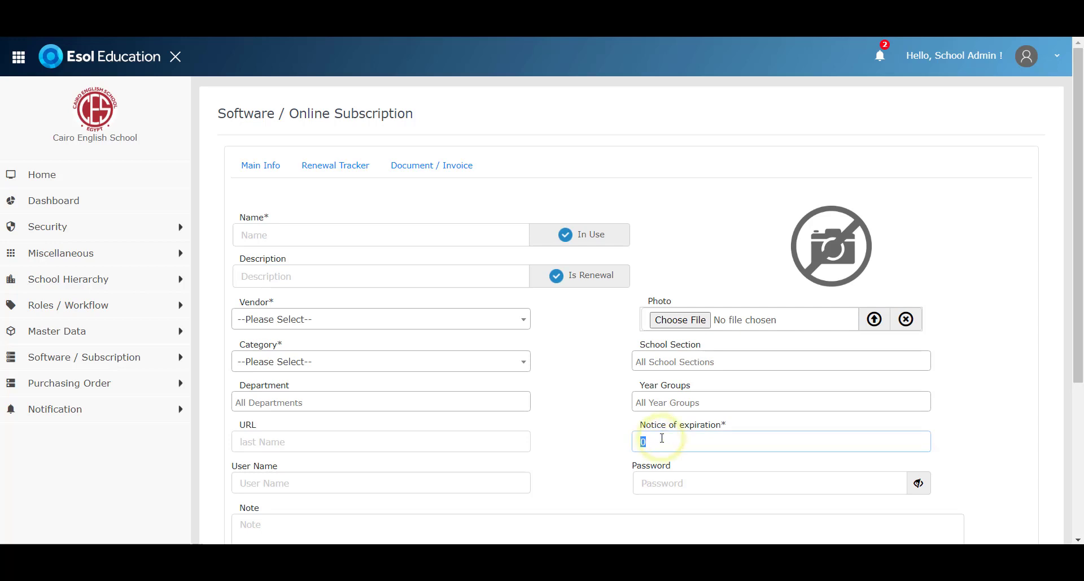
pyautogui.press('BackSpace')
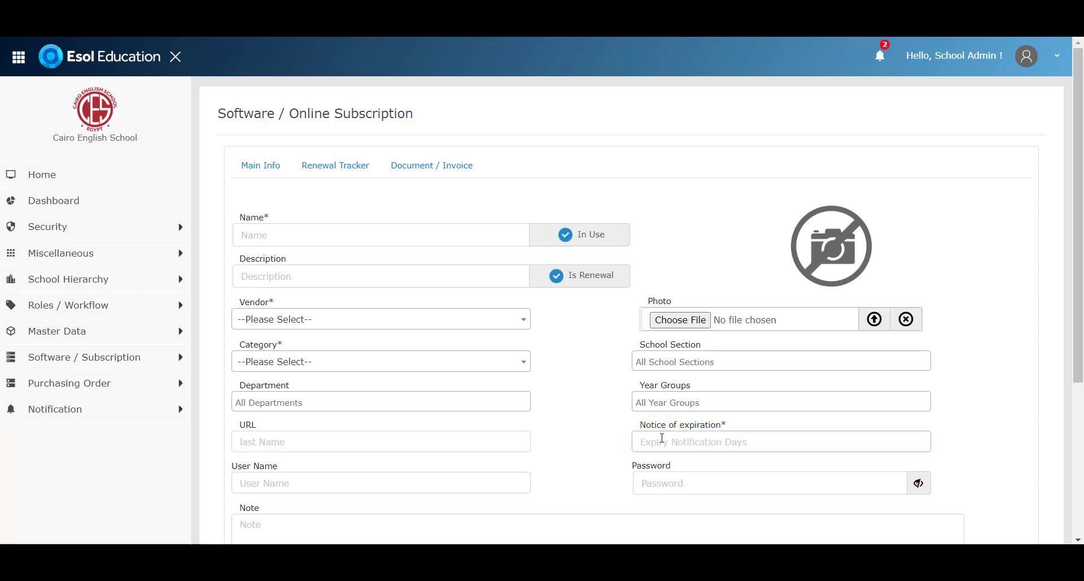
pyautogui.write('50')
pyautogui.moveTo(729, 421); pyautogui.dragTo(638, 423)
pyautogui.click(605, 424)
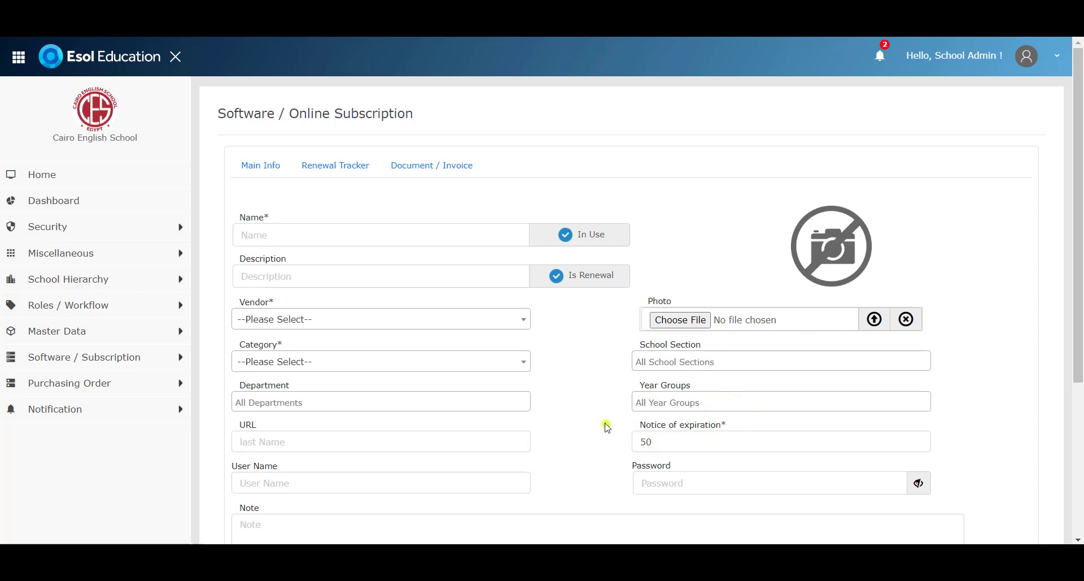
# Turn off Is Renewal, check the Notice of expiration field, and expand the Renewal form in the Renewal Tracker to examine its required fields
pyautogui.click(558, 280)
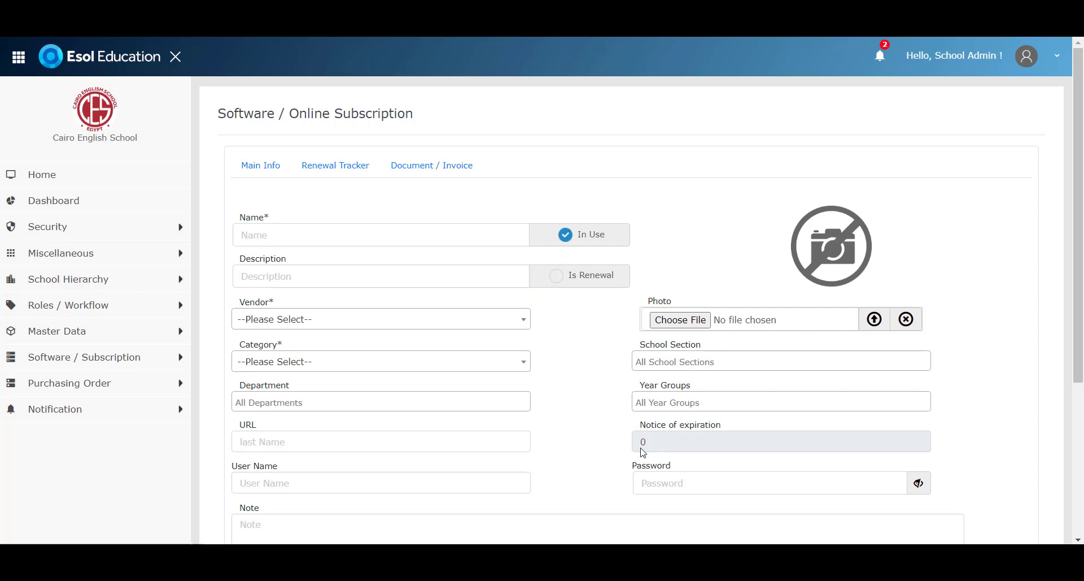
pyautogui.doubleClick(659, 441)
pyautogui.doubleClick(659, 441)
pyautogui.click(687, 439)
pyautogui.click(339, 172)
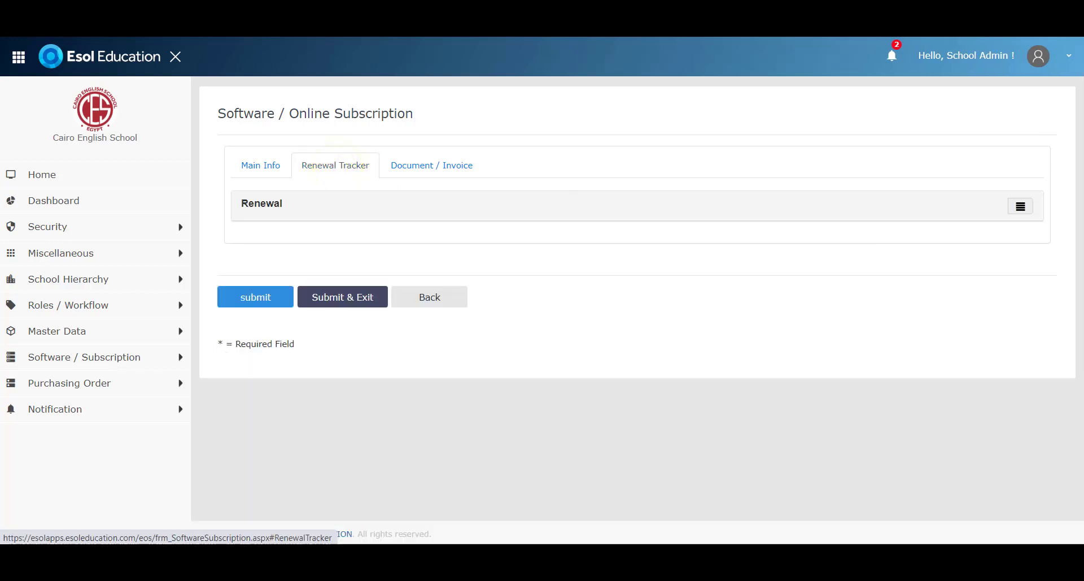
pyautogui.click(1021, 206)
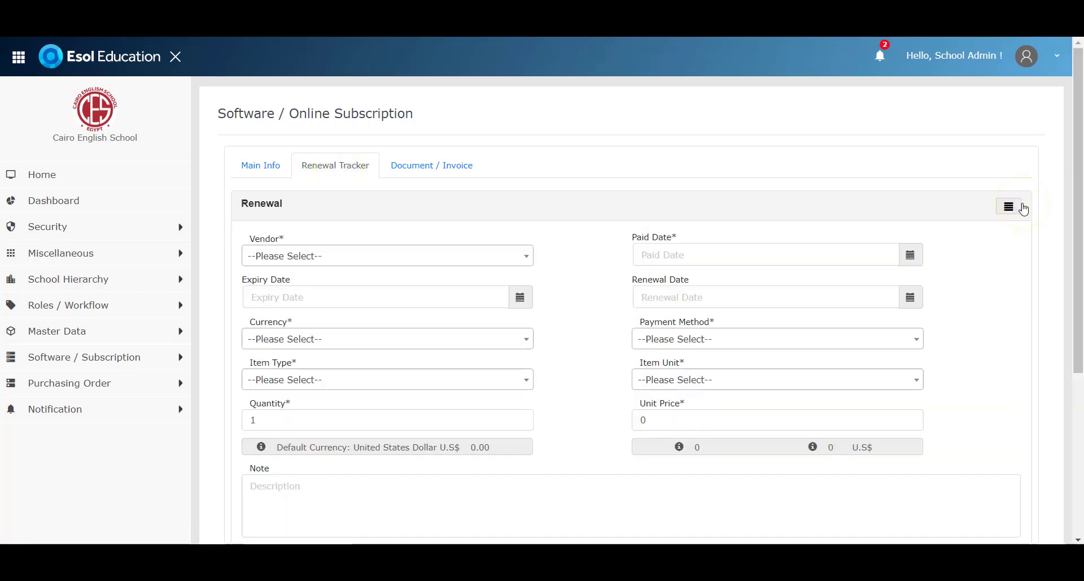
# Turn Is Renewal back on, set Notice of expiration to 60, and check whether the tracker's Renewal Date is required
pyautogui.click(264, 171)
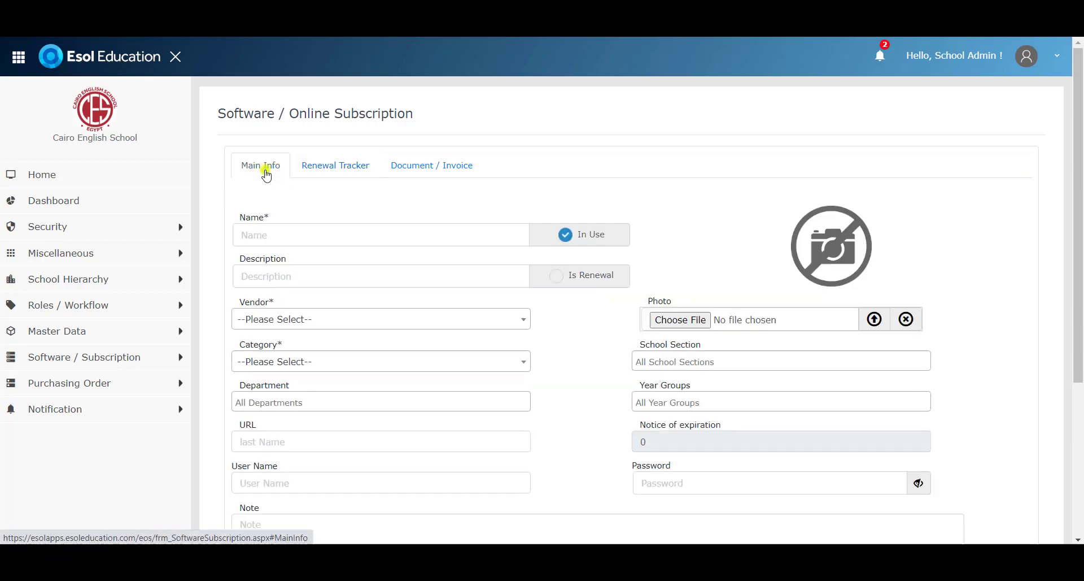
pyautogui.click(557, 276)
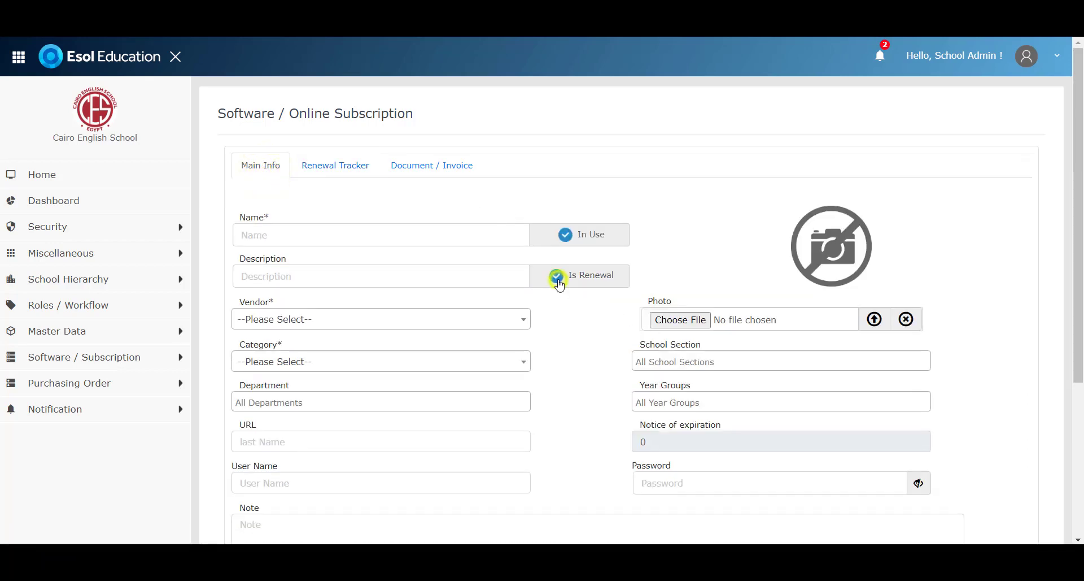
pyautogui.click(658, 439)
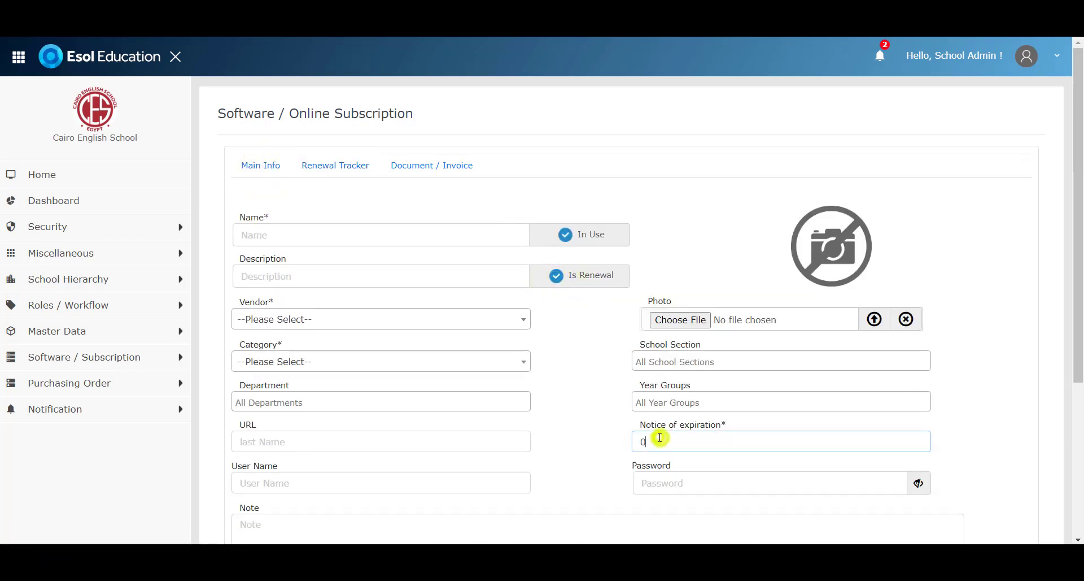
pyautogui.write('60')
pyautogui.click(349, 165)
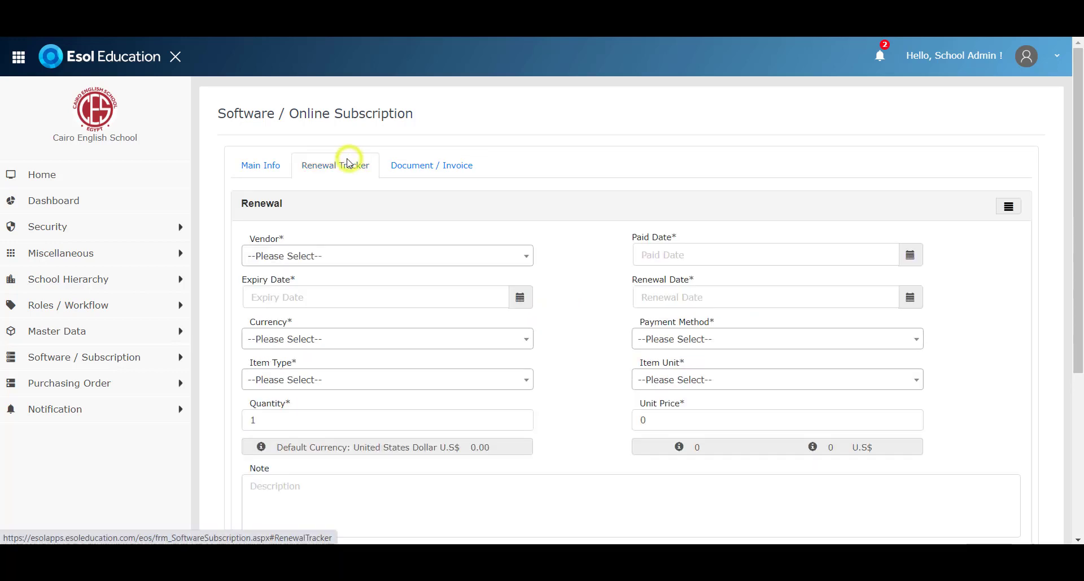
pyautogui.moveTo(698, 279); pyautogui.dragTo(634, 279)
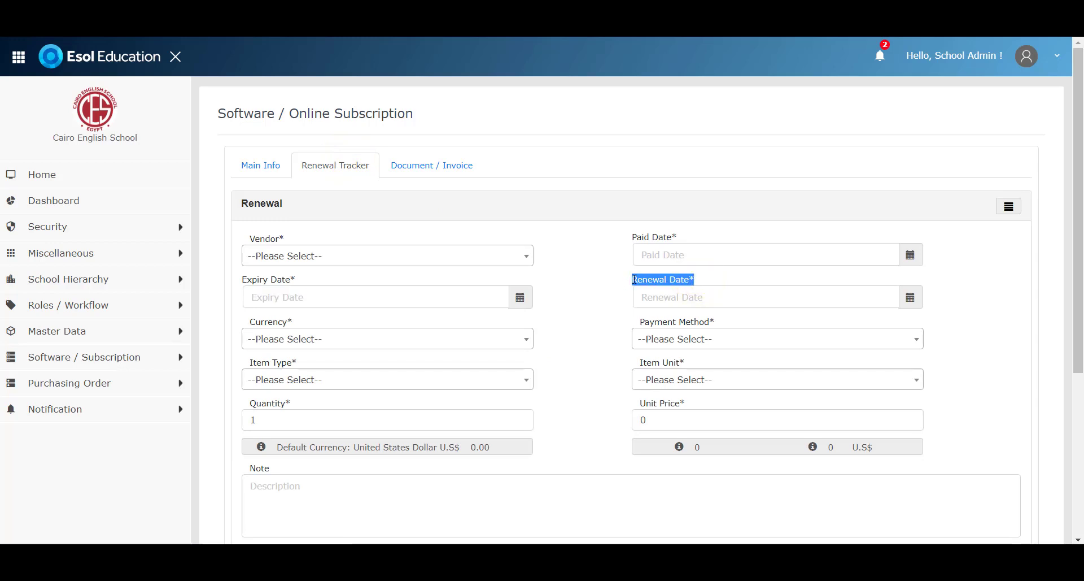
# Turn off Is Renewal again and compare the Renewal Date requirement in the Renewal Tracker
pyautogui.click(266, 166)
pyautogui.click(557, 277)
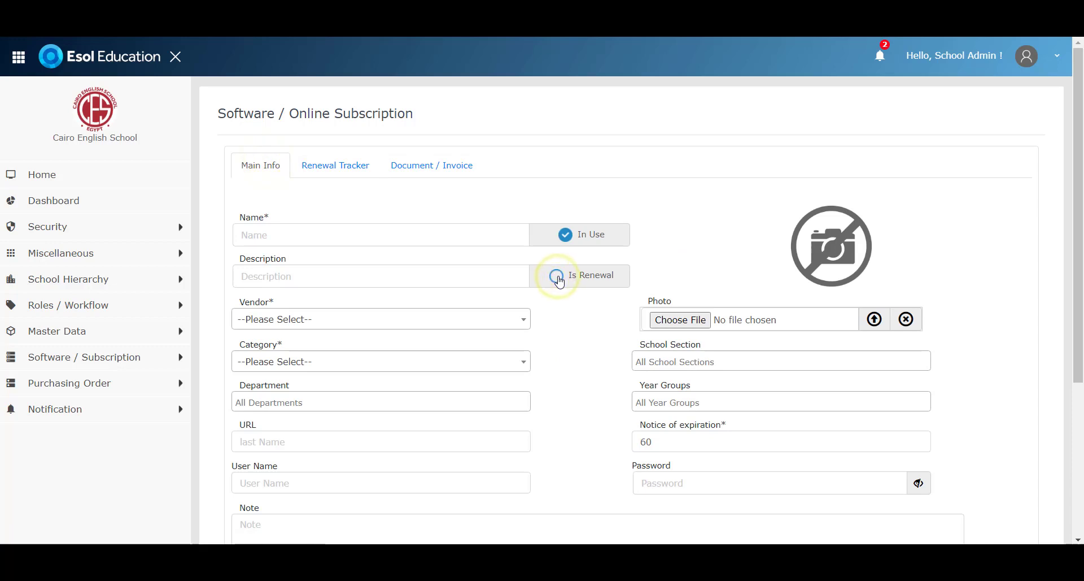
pyautogui.click(336, 165)
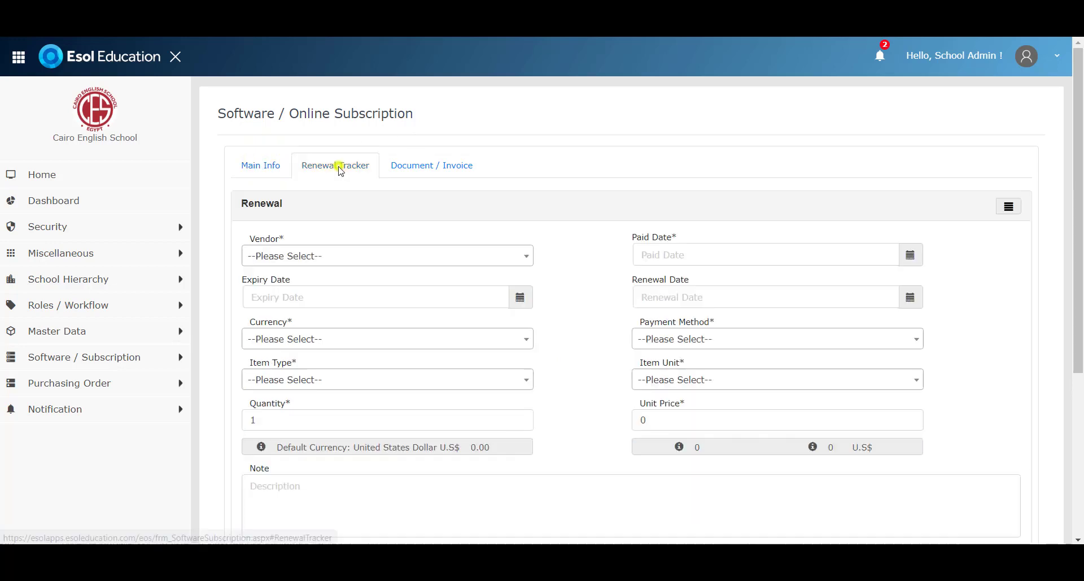
pyautogui.moveTo(691, 278); pyautogui.dragTo(618, 284)
pyautogui.click(621, 281)
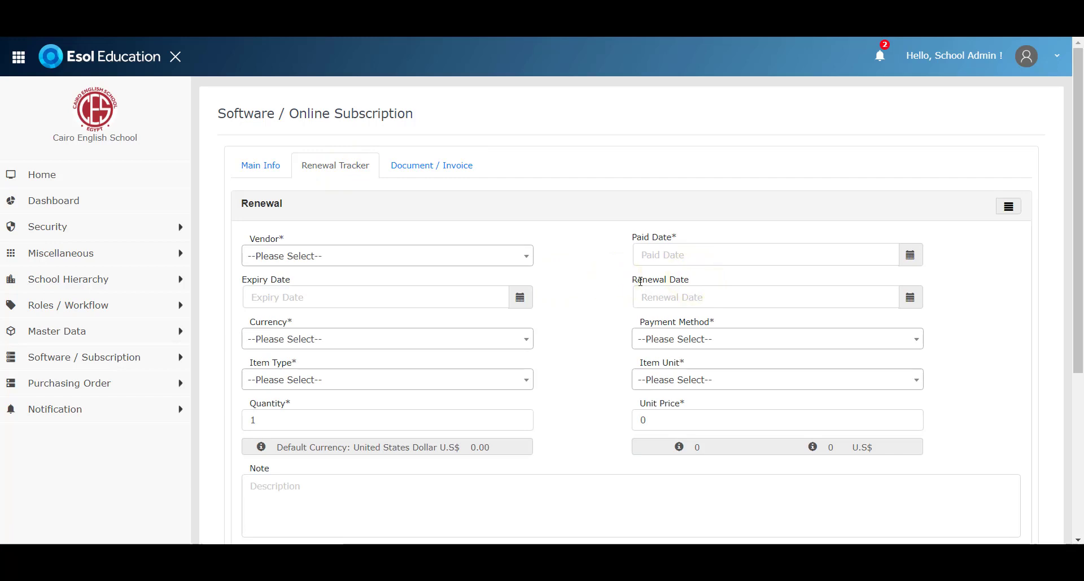
# Search the software / online subscription list for "zoom" and open the Zoom record for editing
pyautogui.click(163, 353)
pyautogui.click(125, 398)
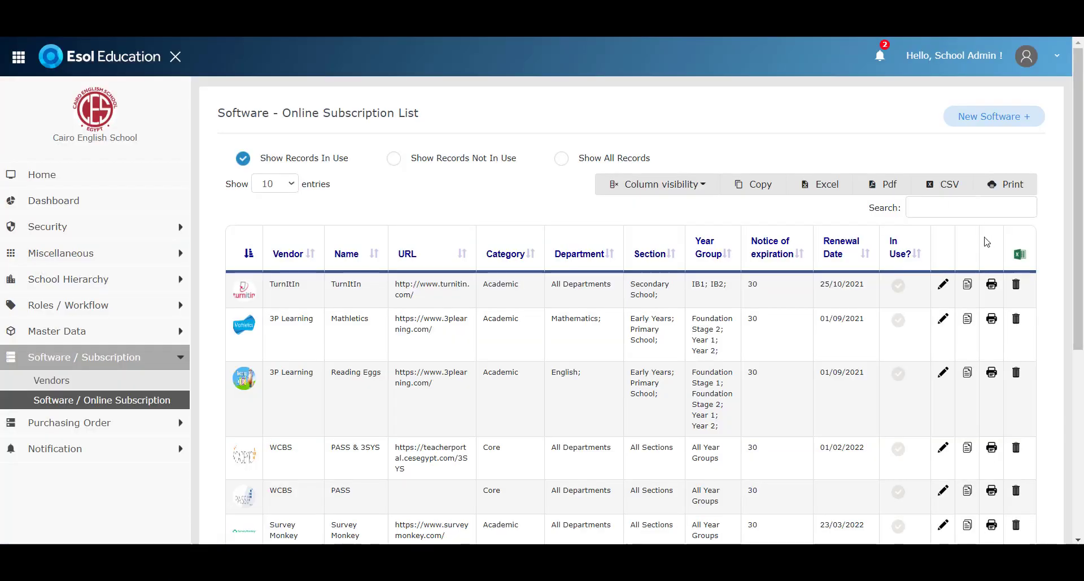
pyautogui.click(976, 209)
pyautogui.write('zoom')
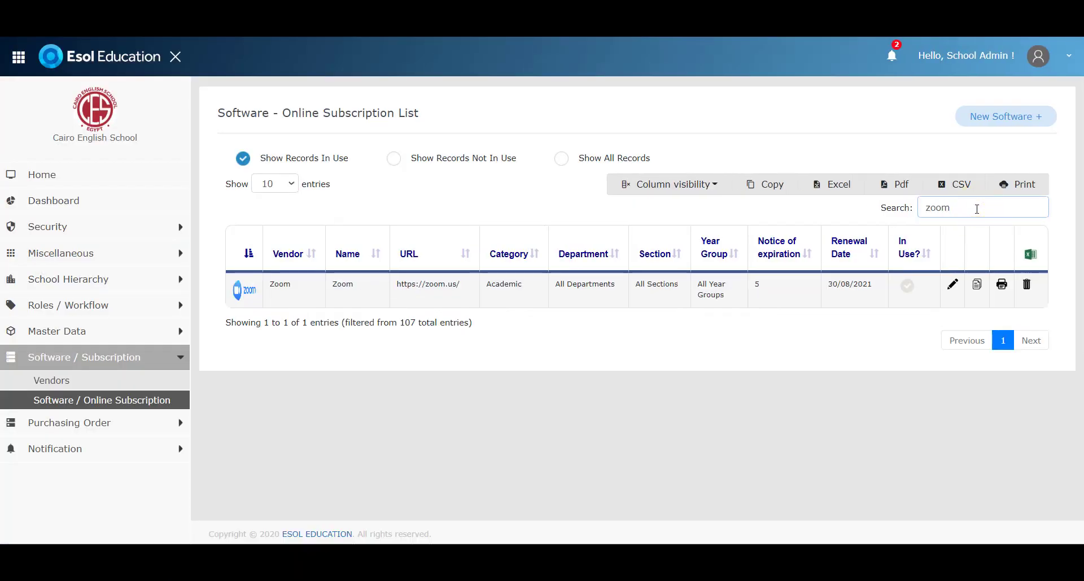
pyautogui.click(953, 284)
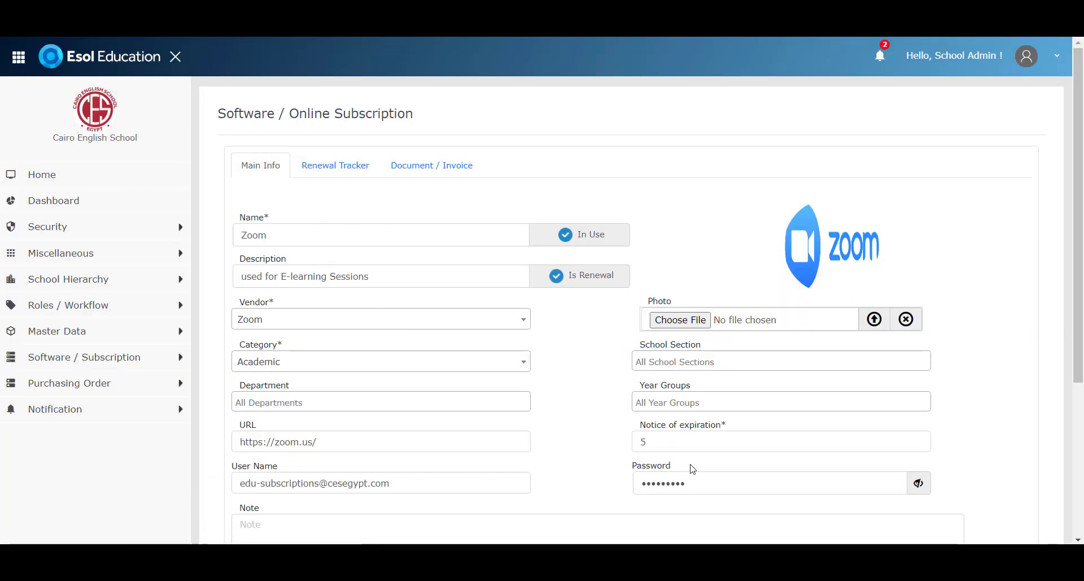
# Look through Zoom's main information and expand a blank renewal entry form in its Renewal Tracker
pyautogui.scroll(-3, 387, 370)
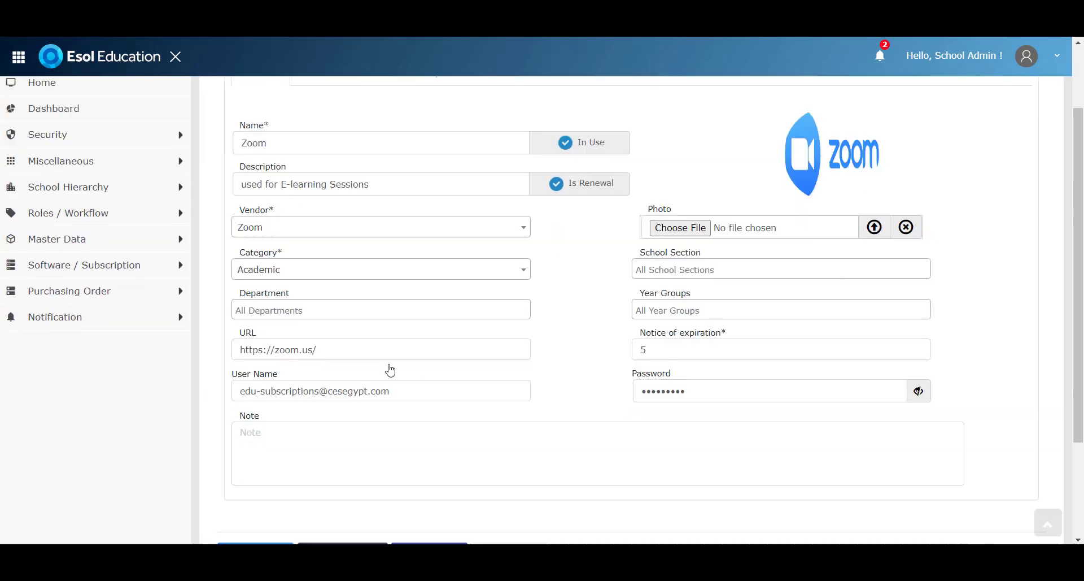
pyautogui.scroll(3, 363, 298)
pyautogui.click(314, 164)
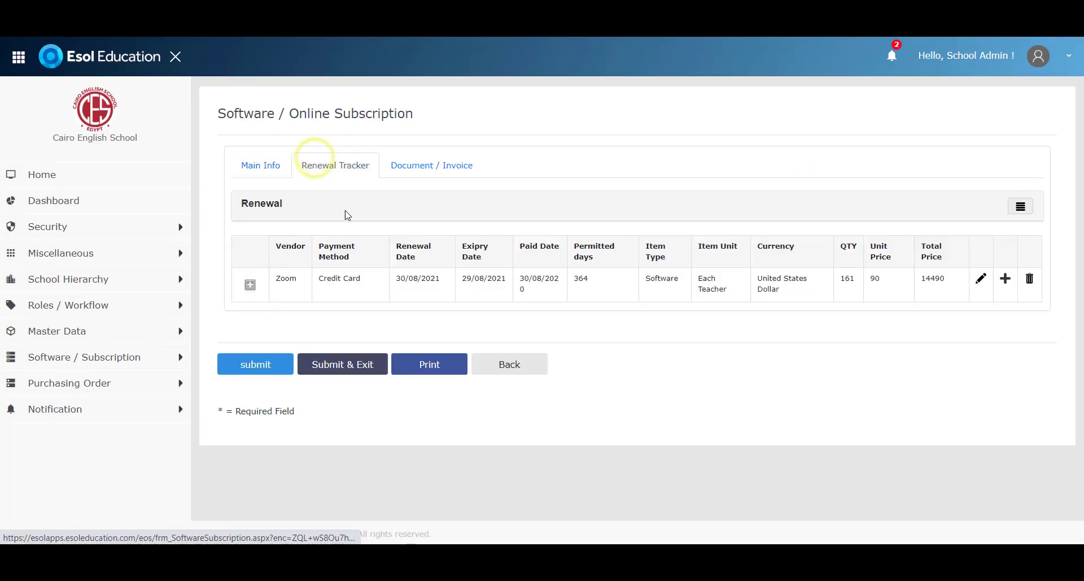
pyautogui.click(1020, 208)
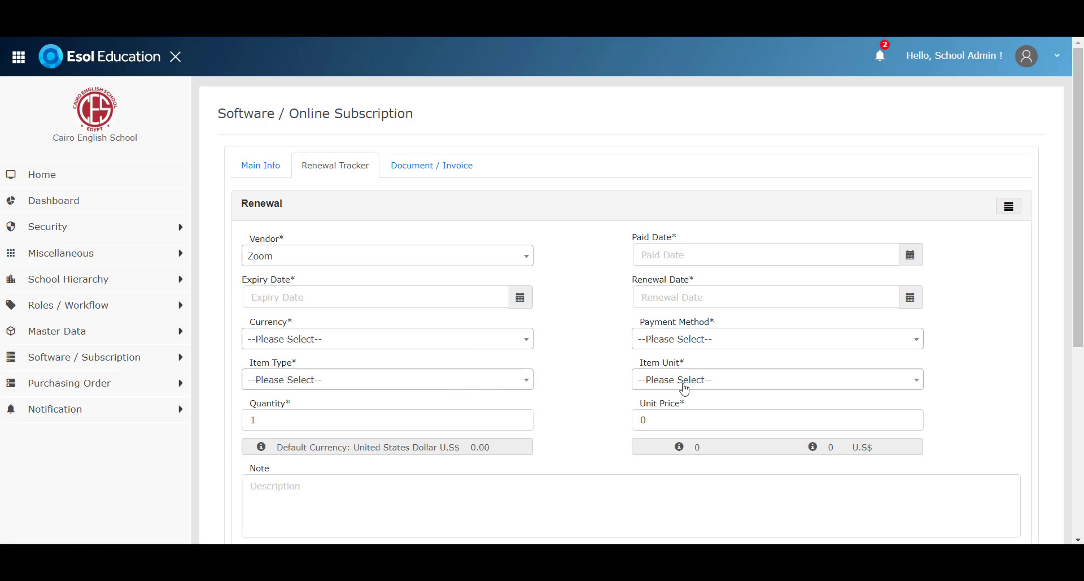
# Examine the Master Data categories and the blank renewal form's fields, and collapse the form without entering anything
pyautogui.click(107, 338)
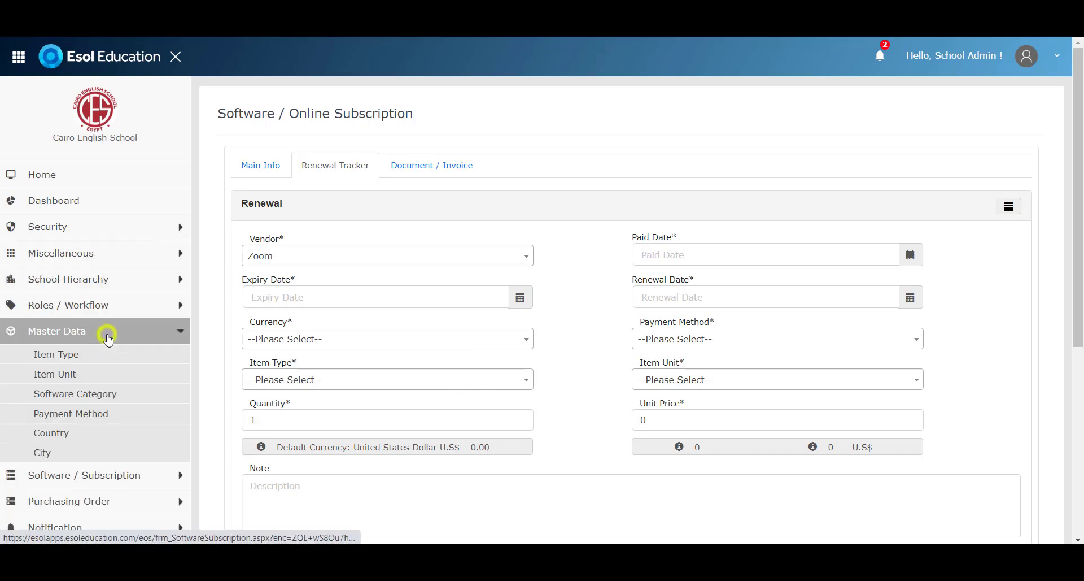
pyautogui.click(109, 338)
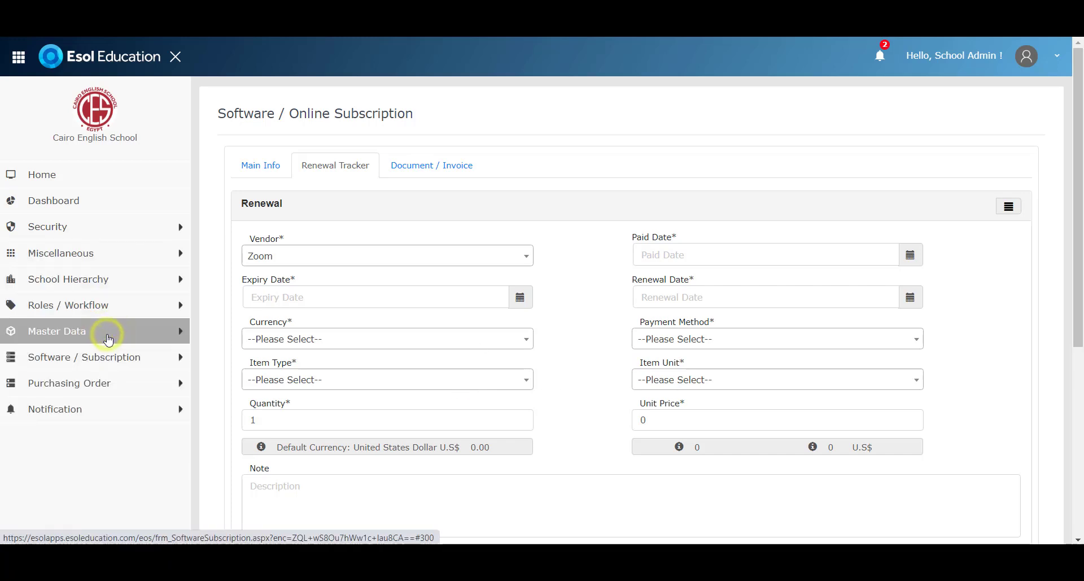
pyautogui.click(108, 338)
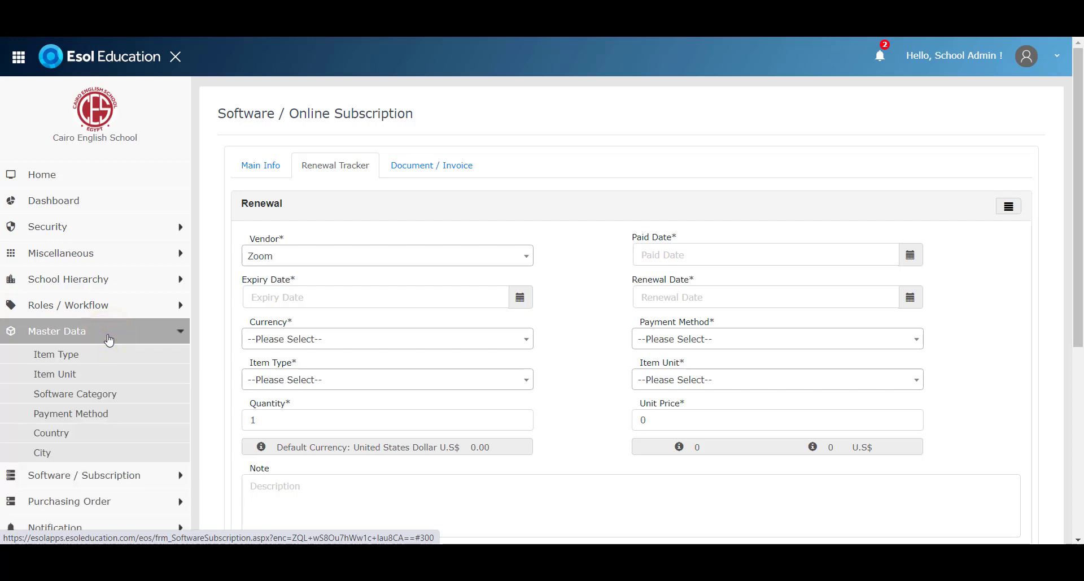
pyautogui.click(108, 339)
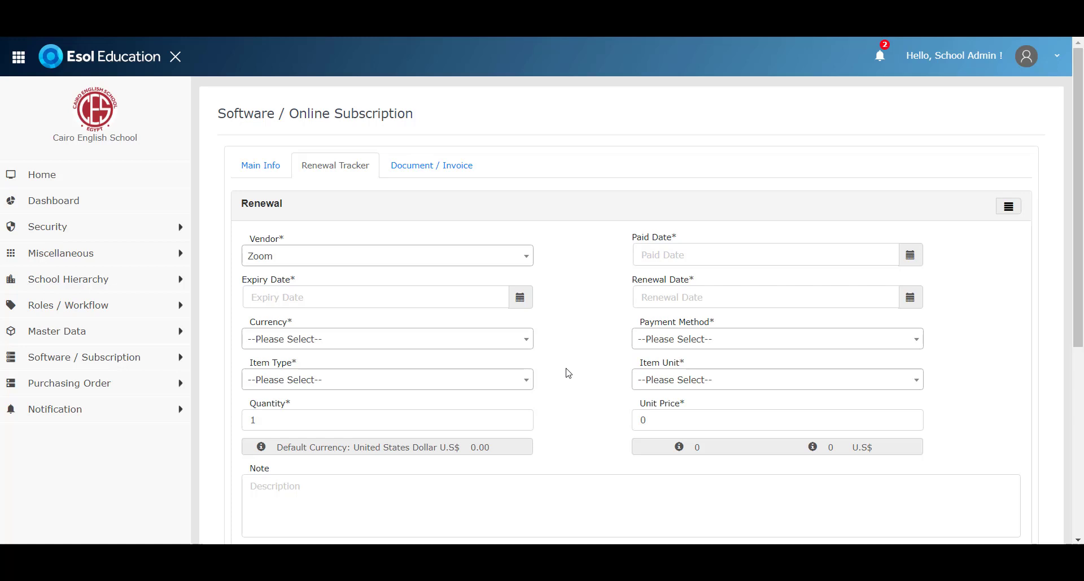
pyautogui.scroll(-1, 565, 371)
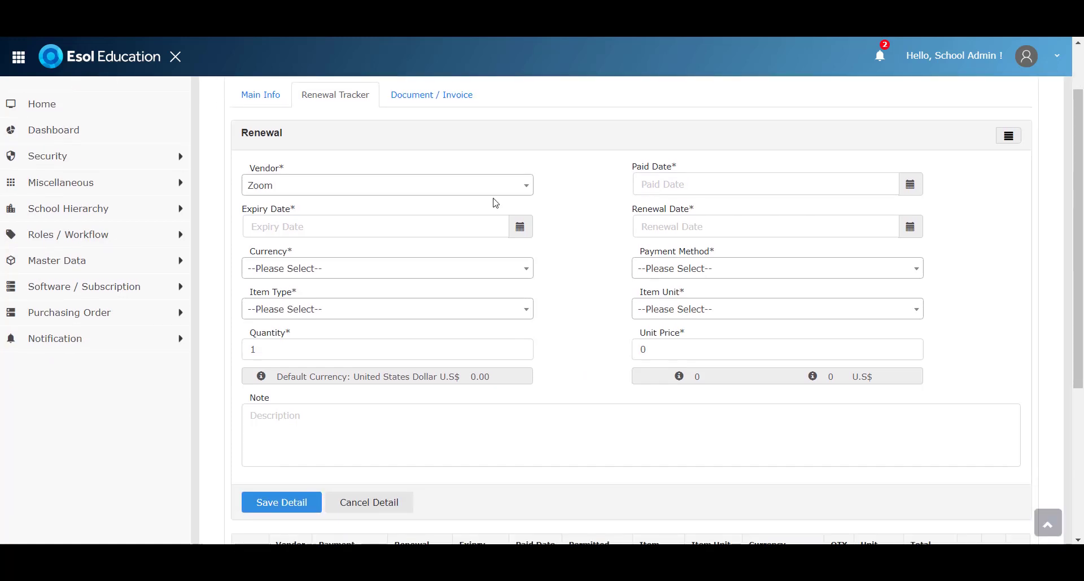
pyautogui.click(1015, 138)
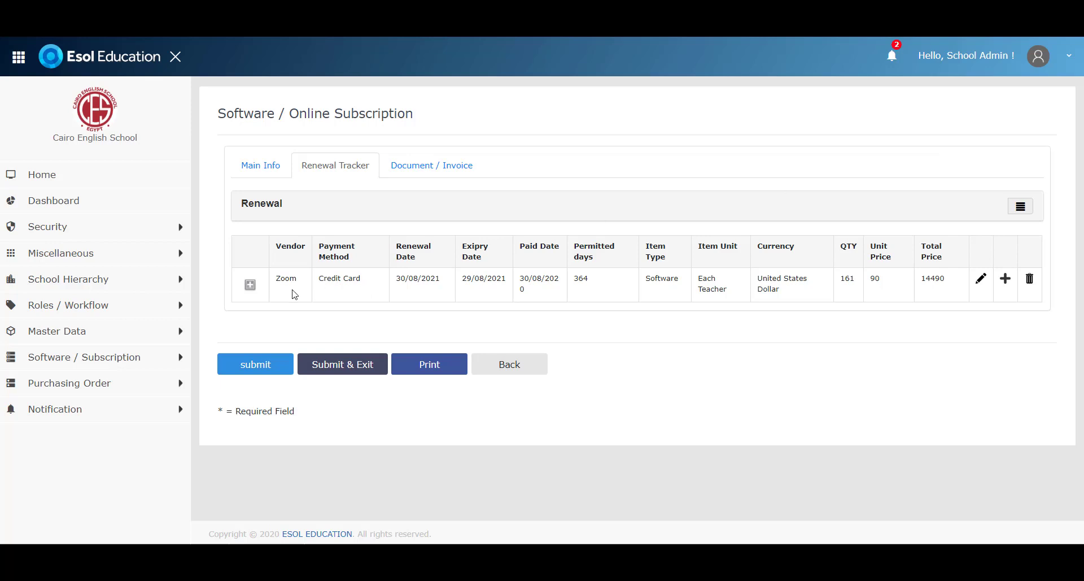
# Check the permitted days of Zoom's existing renewal, and open that renewal for editing to examine its details and note
pyautogui.doubleClick(580, 279)
pyautogui.click(606, 299)
pyautogui.click(980, 278)
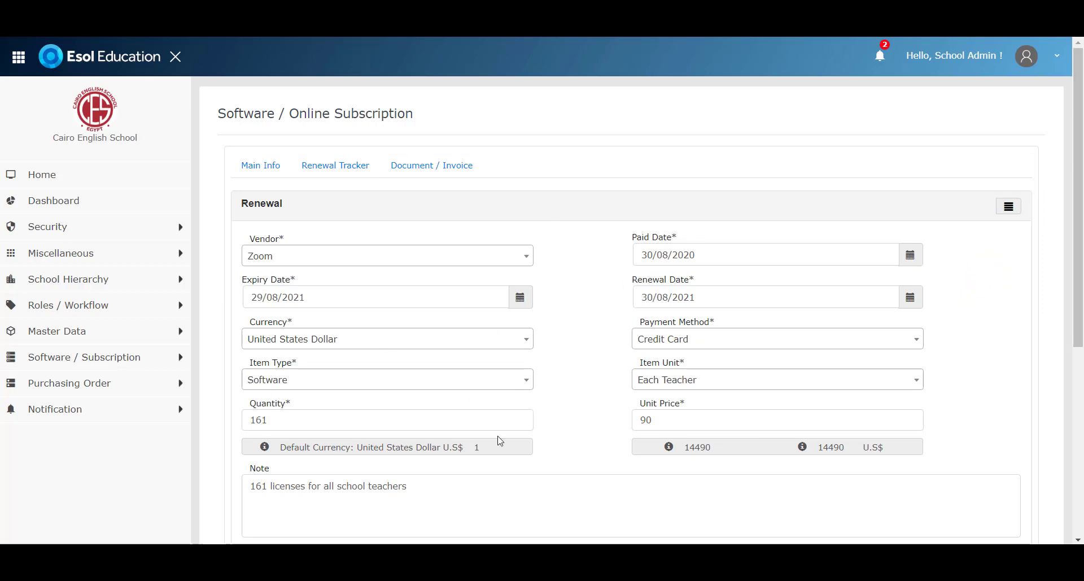
pyautogui.scroll(-3, 695, 316)
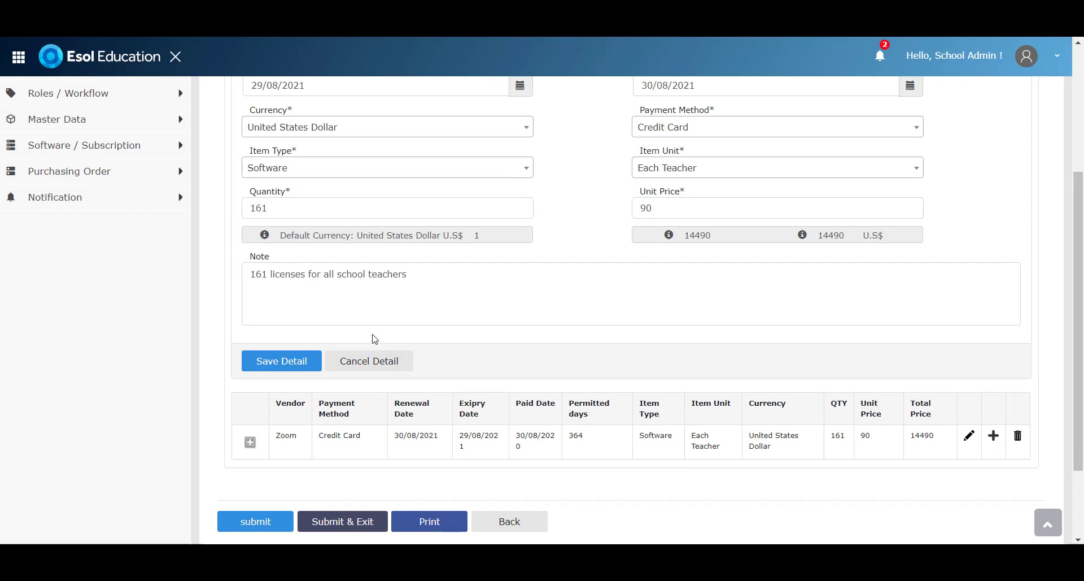
# Open the Additional Cost form for the Zoom renewal, examine its fields, and close it without saving
pyautogui.click(994, 436)
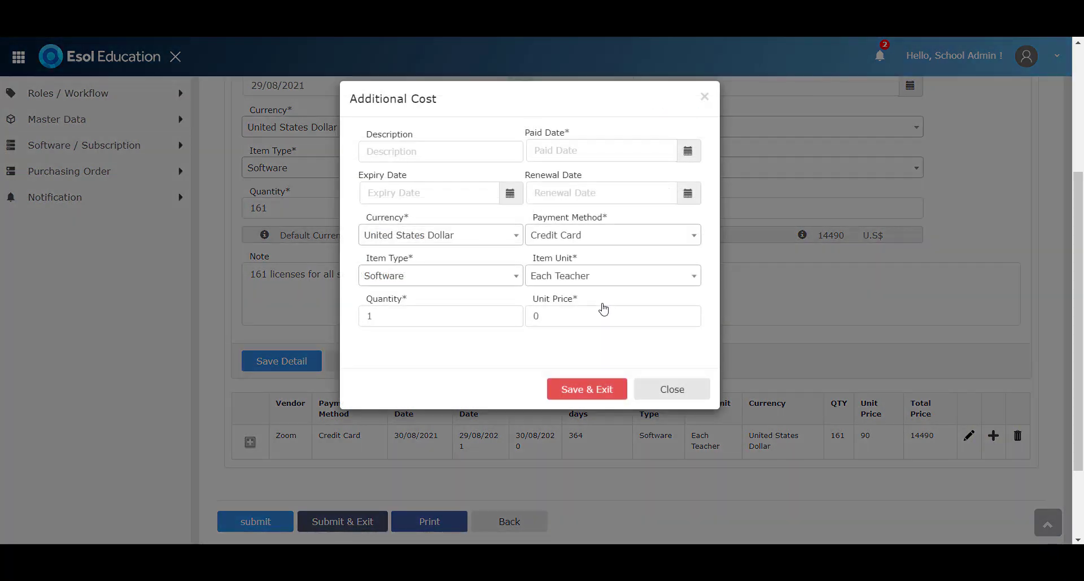
pyautogui.click(416, 151)
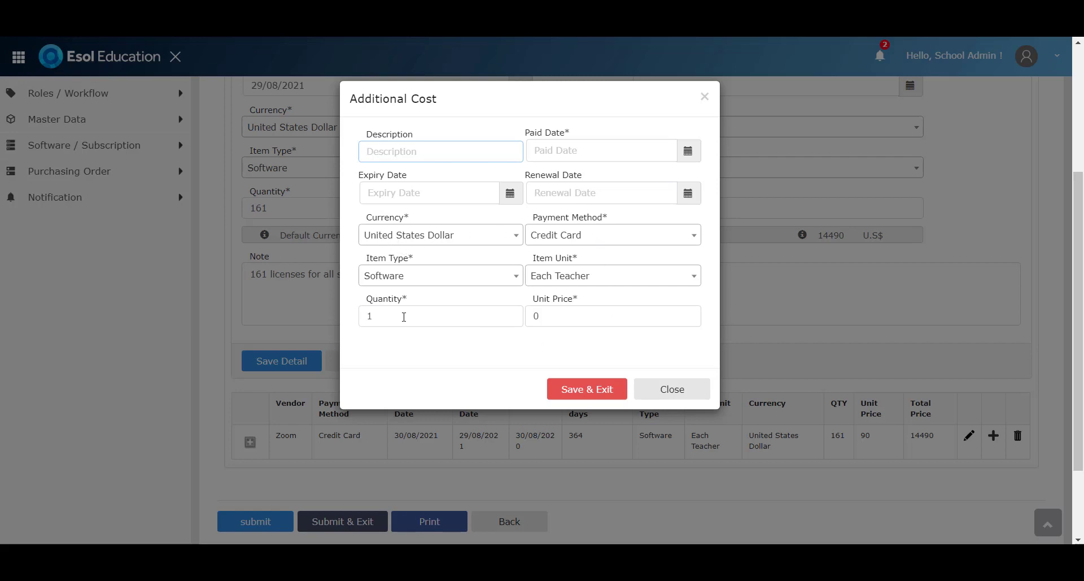
pyautogui.click(669, 388)
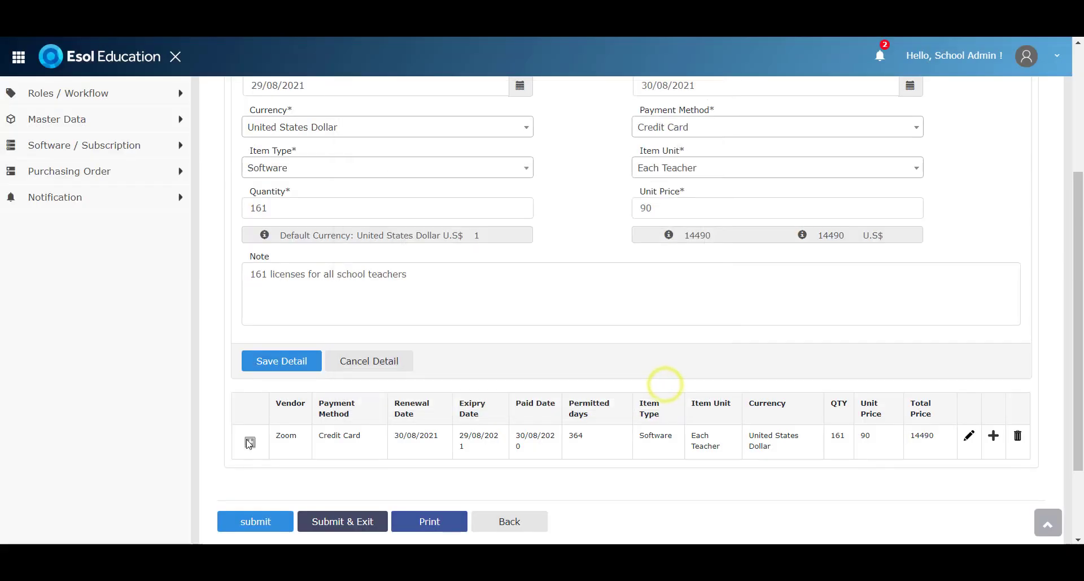
# Expand the additional costs under Zoom's existing renewal and examine the cost entries listed there
pyautogui.click(248, 441)
pyautogui.click(248, 441)
pyautogui.click(249, 441)
pyautogui.scroll(-6, 598, 305)
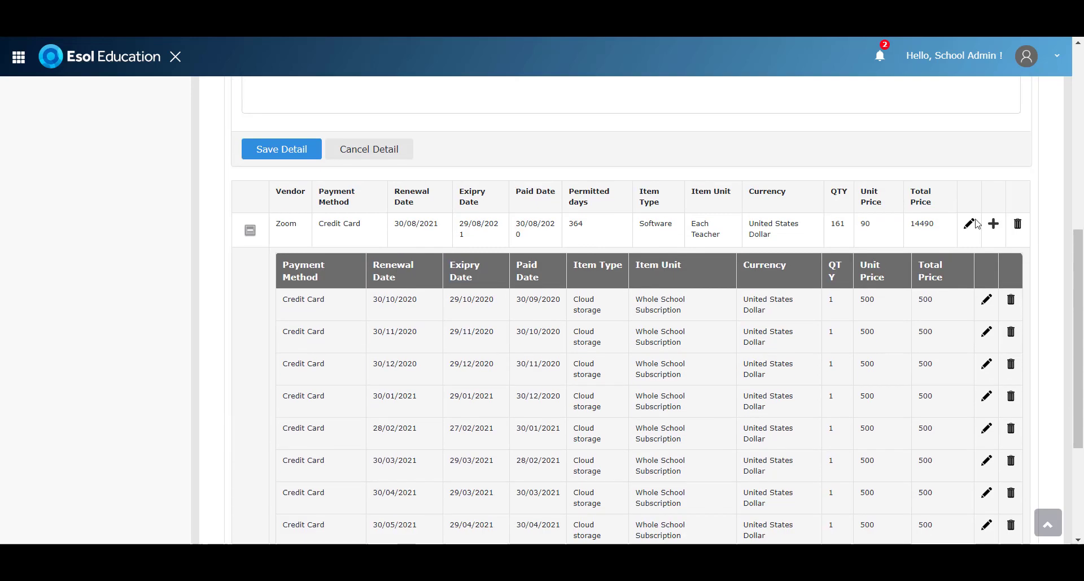
# Open a blank Additional Cost form for the Zoom renewal, close it without saving, and return to the subscription list
pyautogui.scroll(2, 958, 259)
pyautogui.click(993, 226)
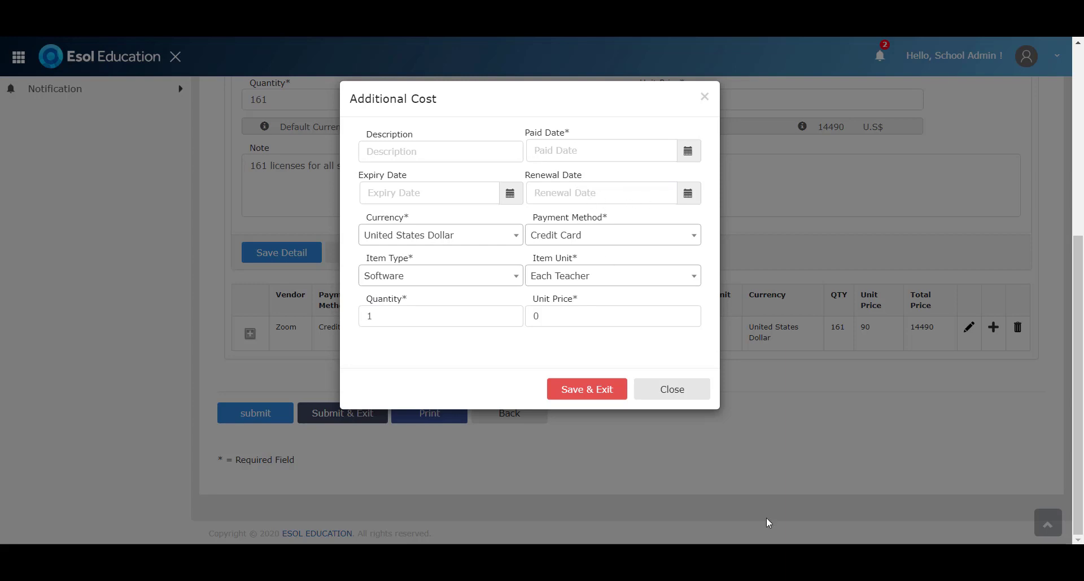
pyautogui.click(675, 392)
pyautogui.click(499, 408)
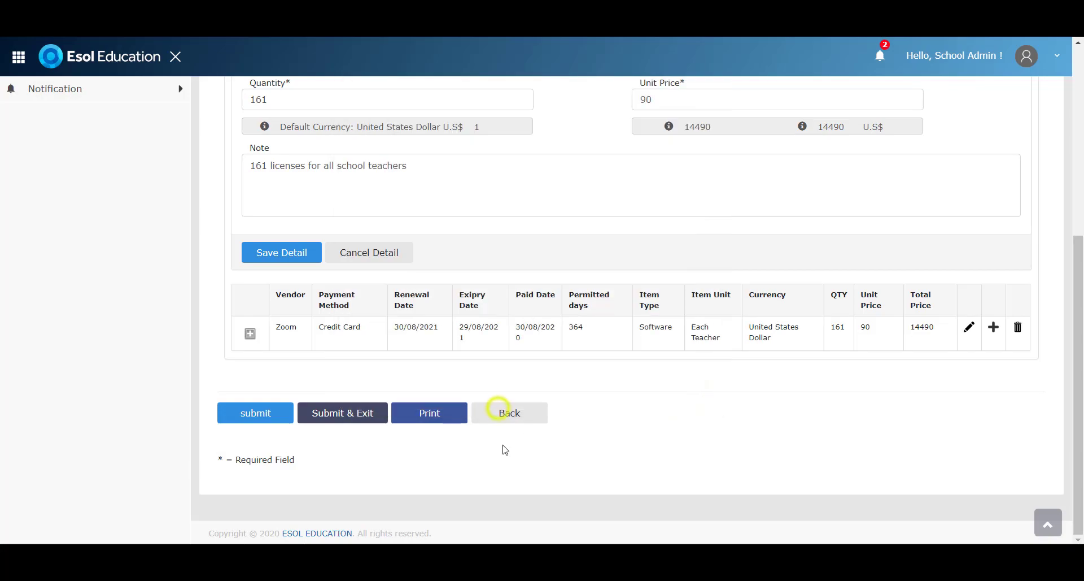
pyautogui.click(510, 414)
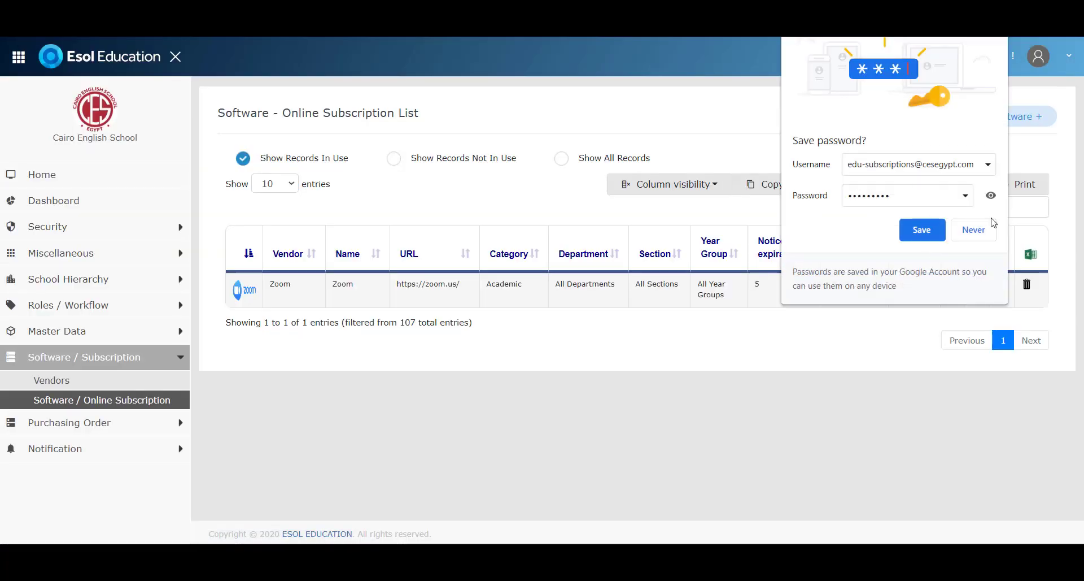
# Clear the browser's save-password prompt and search the subscription list for "school port"
pyautogui.click(921, 229)
pyautogui.doubleClick(952, 207)
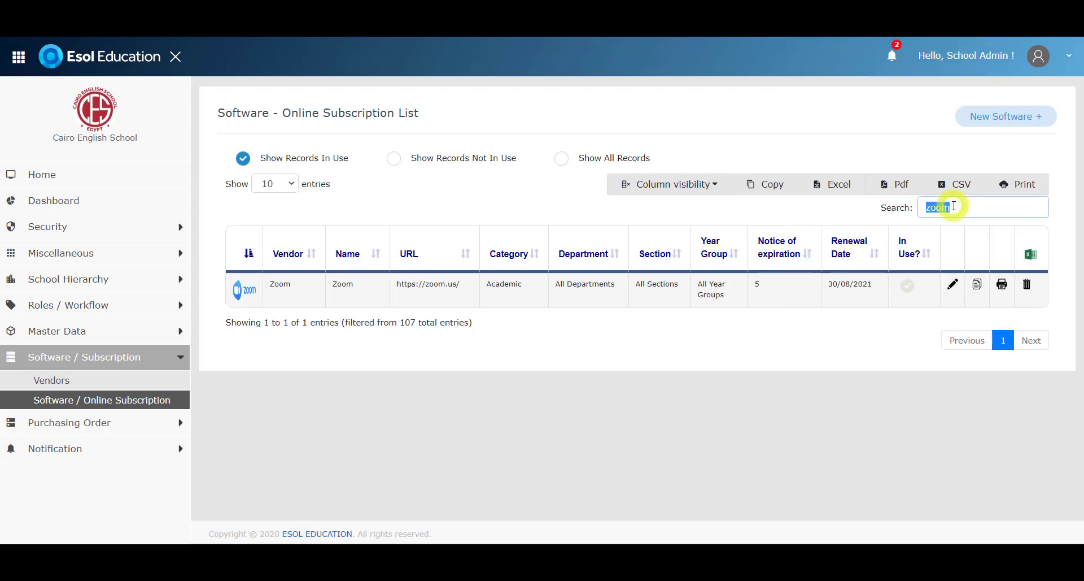
pyautogui.write('school p')
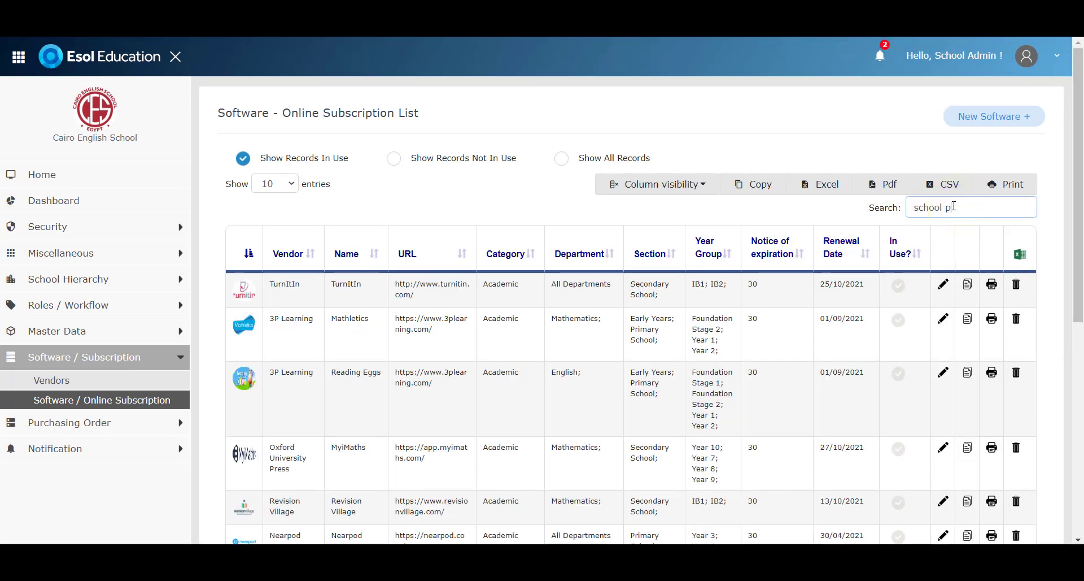
pyautogui.write('ort')
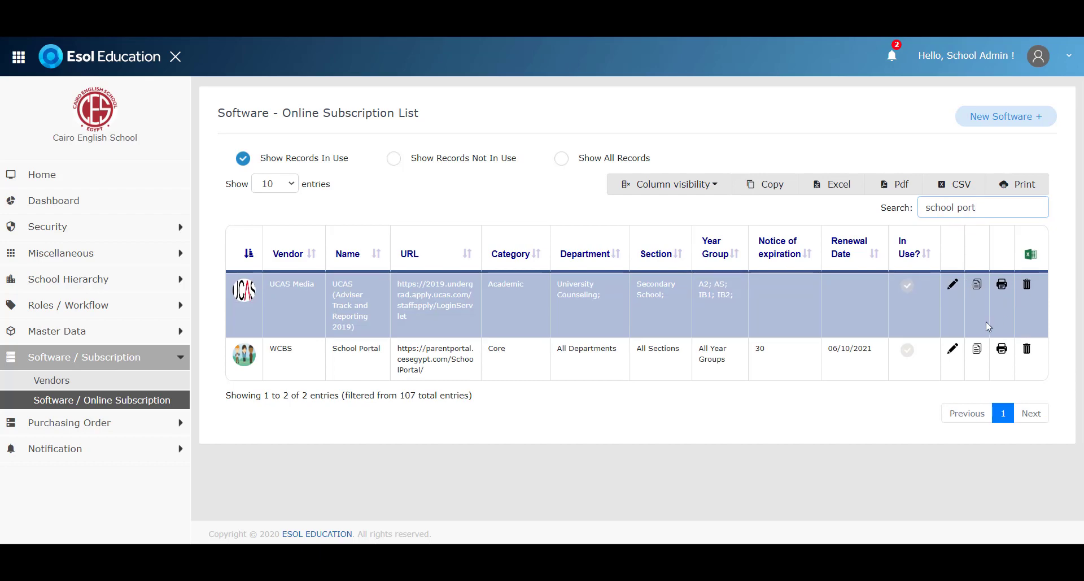
# Open the School Portal record's Renewal Tracker and expand the additional costs of its renewal
pyautogui.click(952, 347)
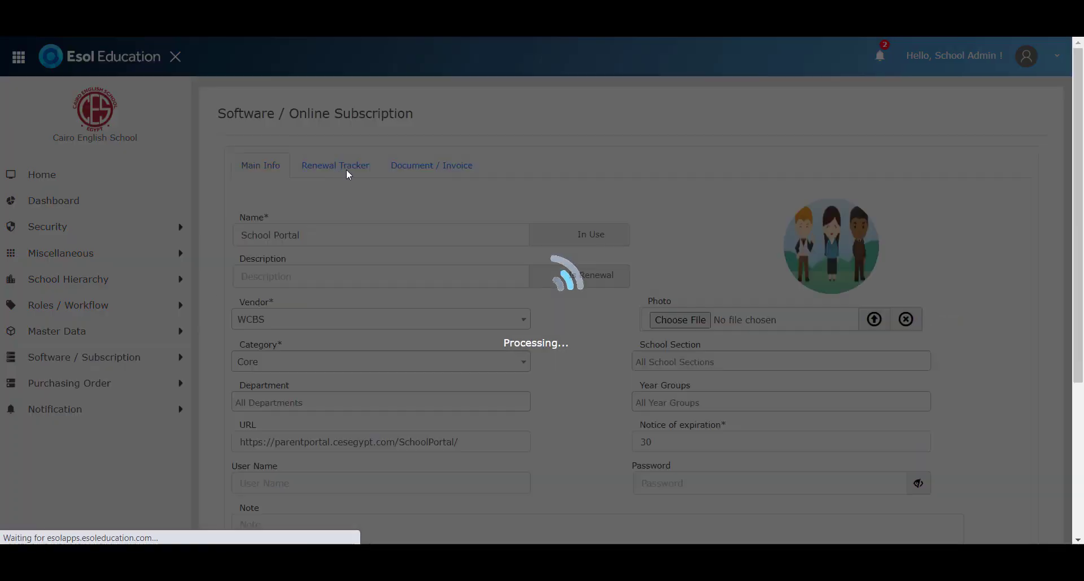
pyautogui.click(350, 167)
pyautogui.click(249, 283)
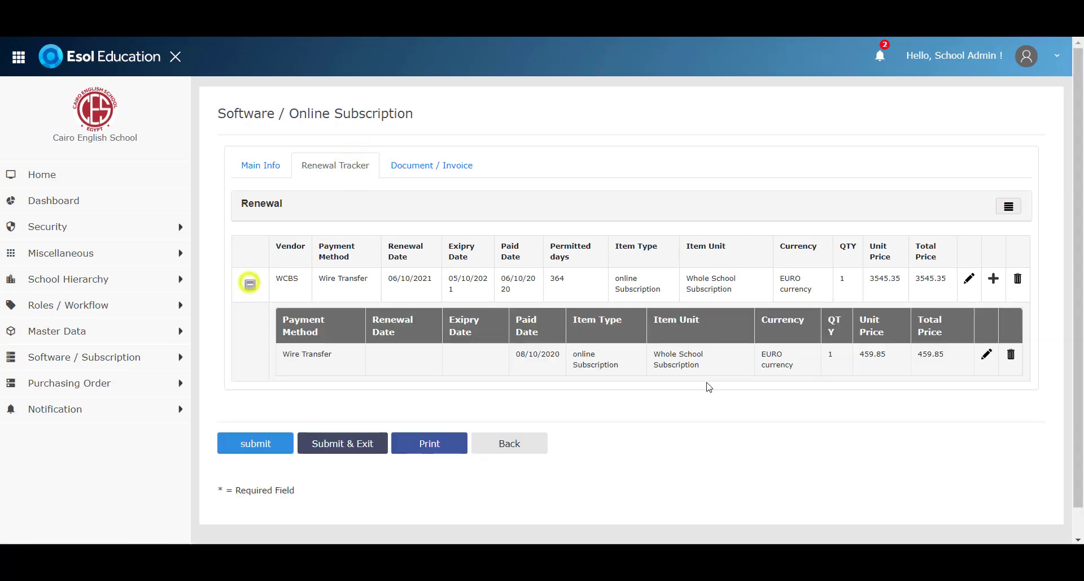
# Open School Portal's additional cost entry to examine its details, close it without saving, and return to the subscription list
pyautogui.click(990, 355)
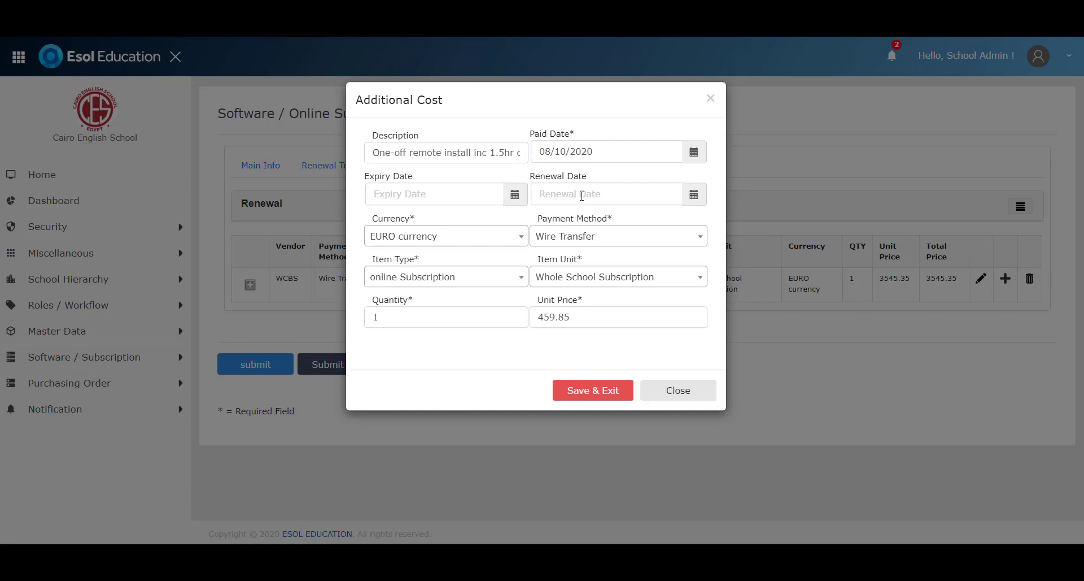
pyautogui.click(686, 392)
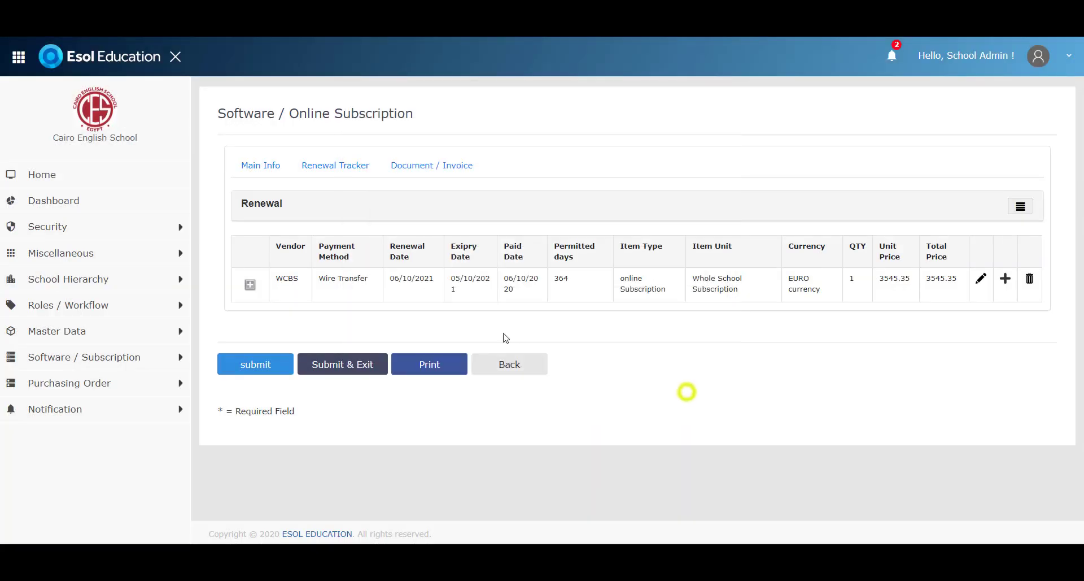
pyautogui.click(516, 364)
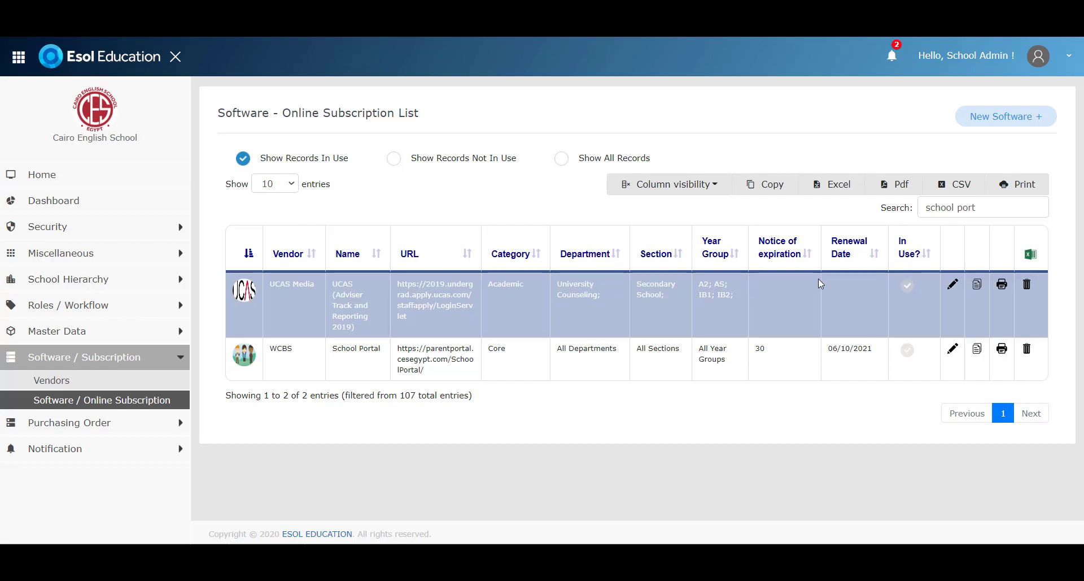
# Open the UCAS (Adviser Track and Reporting 2019) record, look through its main information, and check its Renewal Tracker for additional costs
pyautogui.click(953, 285)
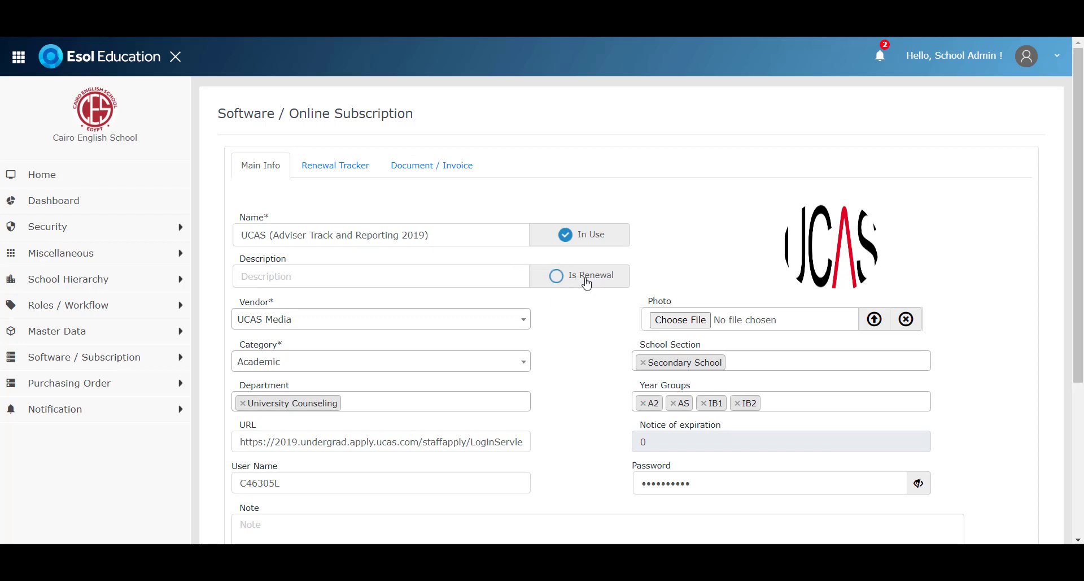
pyautogui.scroll(-3, 477, 302)
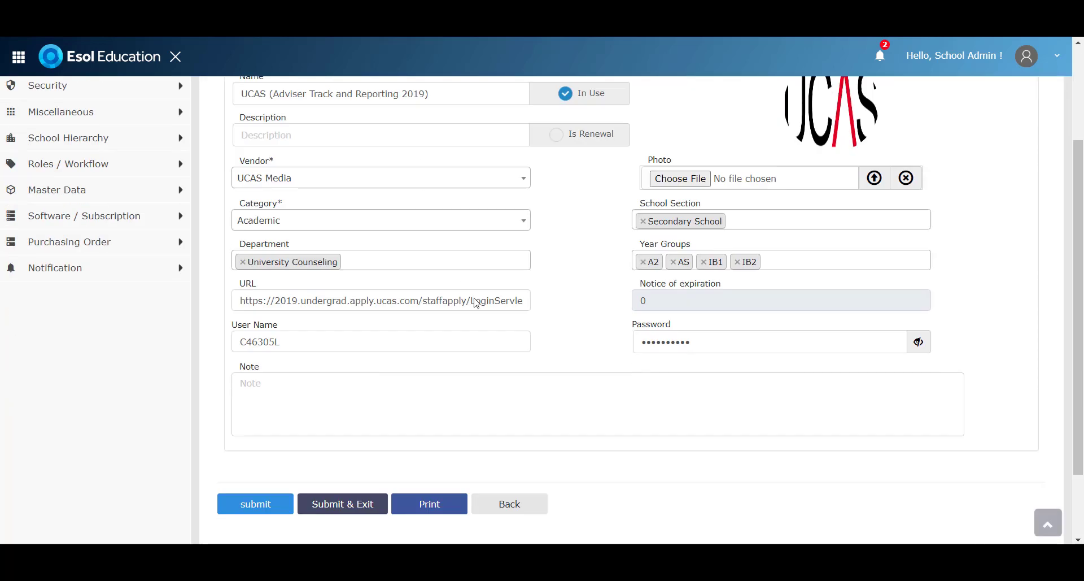
pyautogui.scroll(3, 387, 245)
pyautogui.click(332, 161)
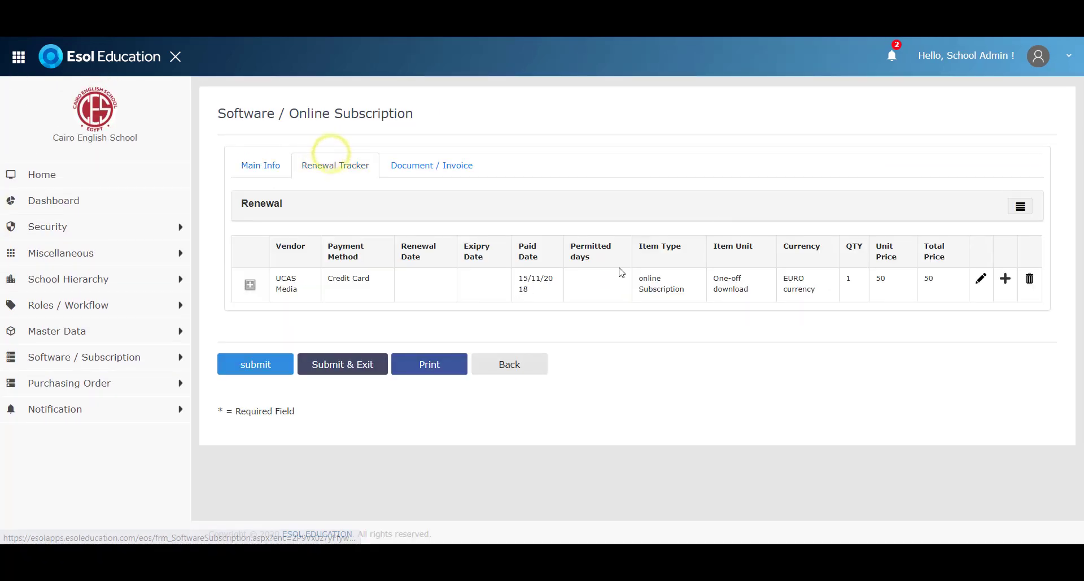
pyautogui.click(251, 285)
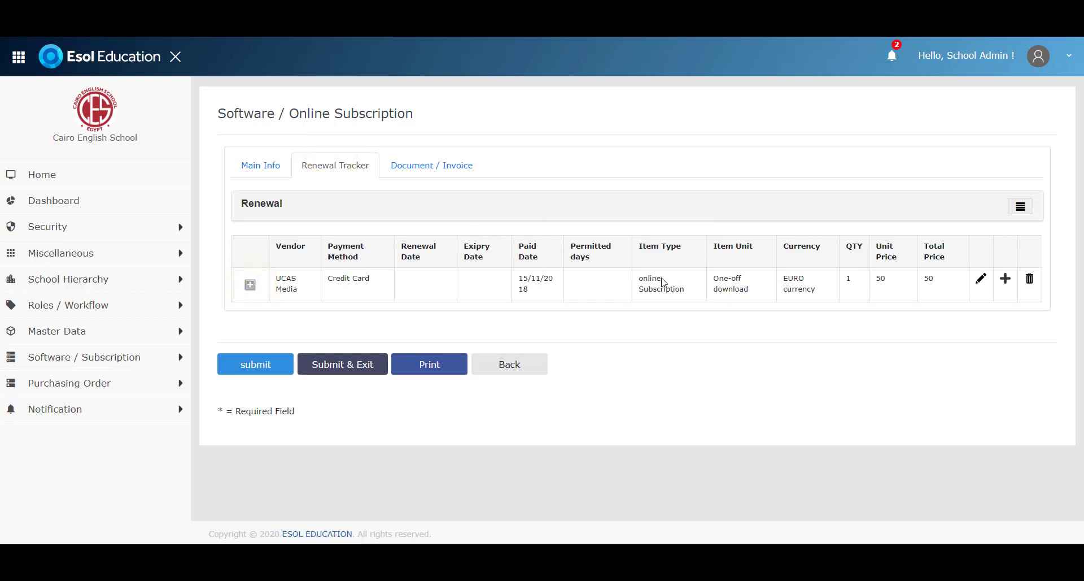
# Open the UCAS renewal to examine its Expiry Date and Renewal Date fields, and check Is Renewal and Notice of expiration in Main Info
pyautogui.click(982, 280)
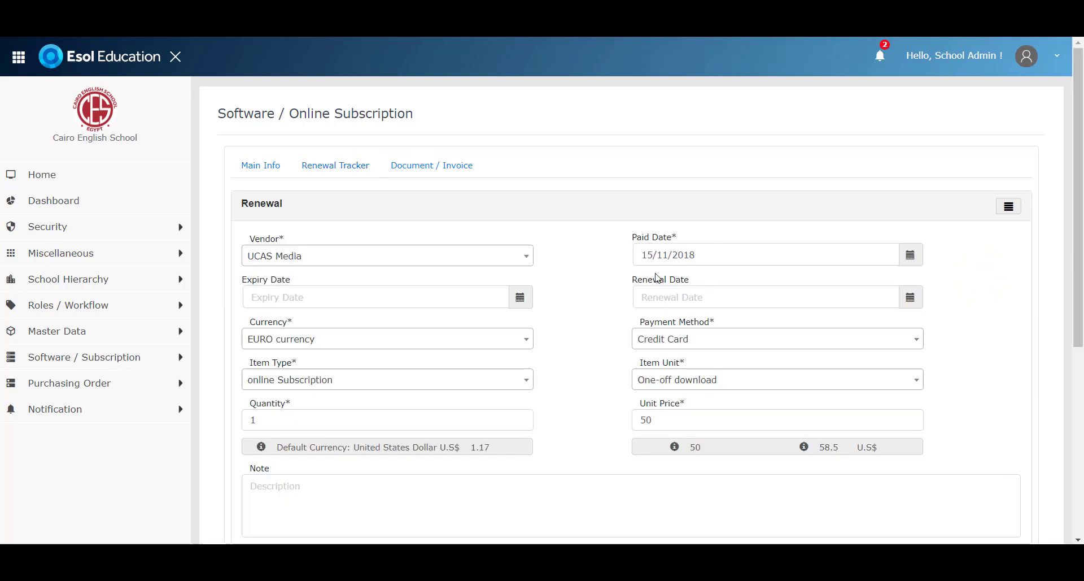
pyautogui.moveTo(699, 278); pyautogui.dragTo(447, 281)
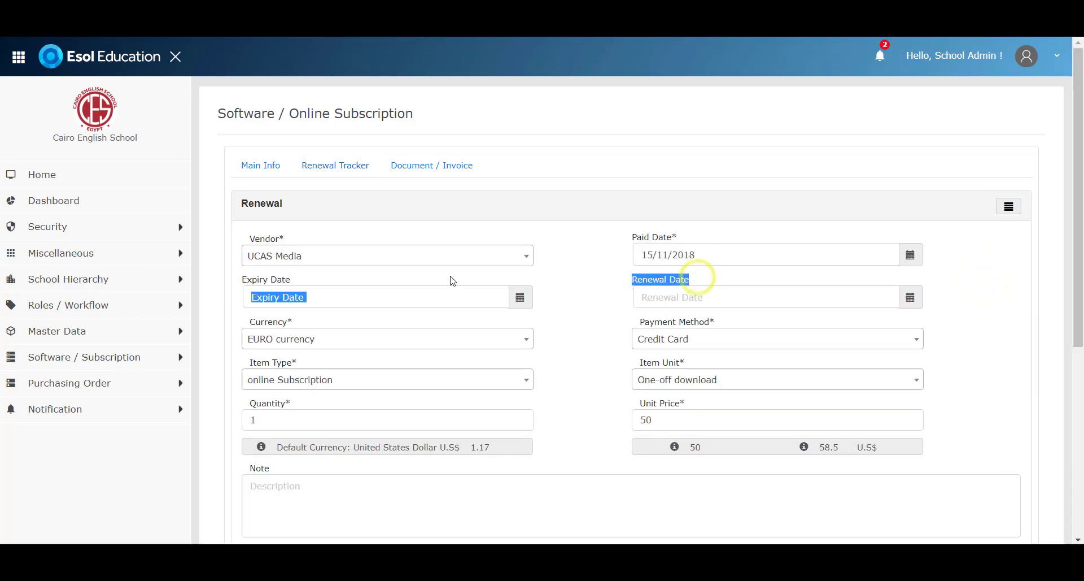
pyautogui.click(287, 280)
pyautogui.click(248, 165)
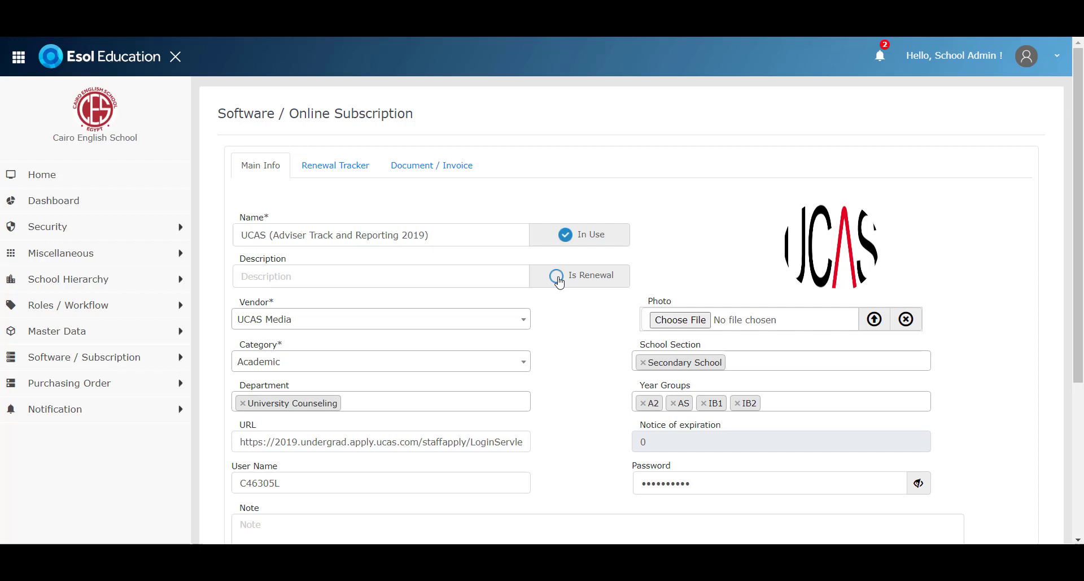
pyautogui.click(676, 439)
# Examine the UCAS record's Document / Invoice section, including the description, date and attachment fields for a new entry
pyautogui.click(441, 173)
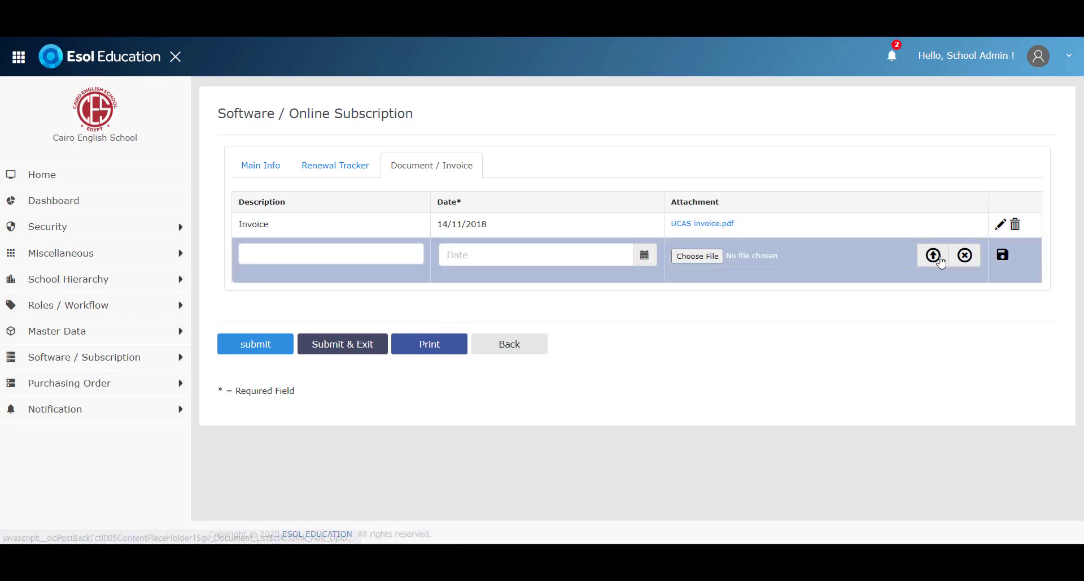
pyautogui.click(597, 261)
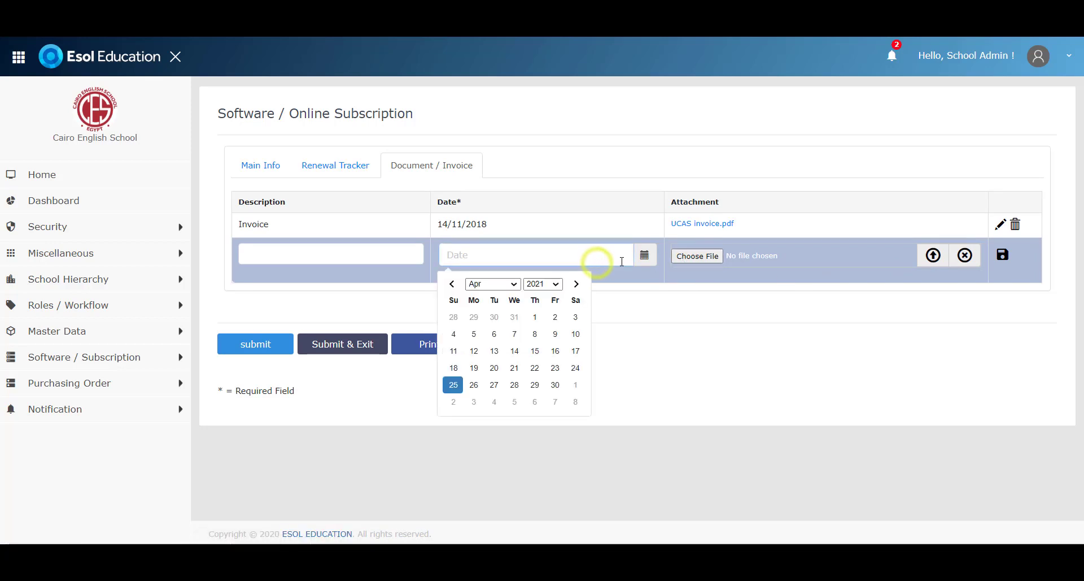
pyautogui.click(312, 256)
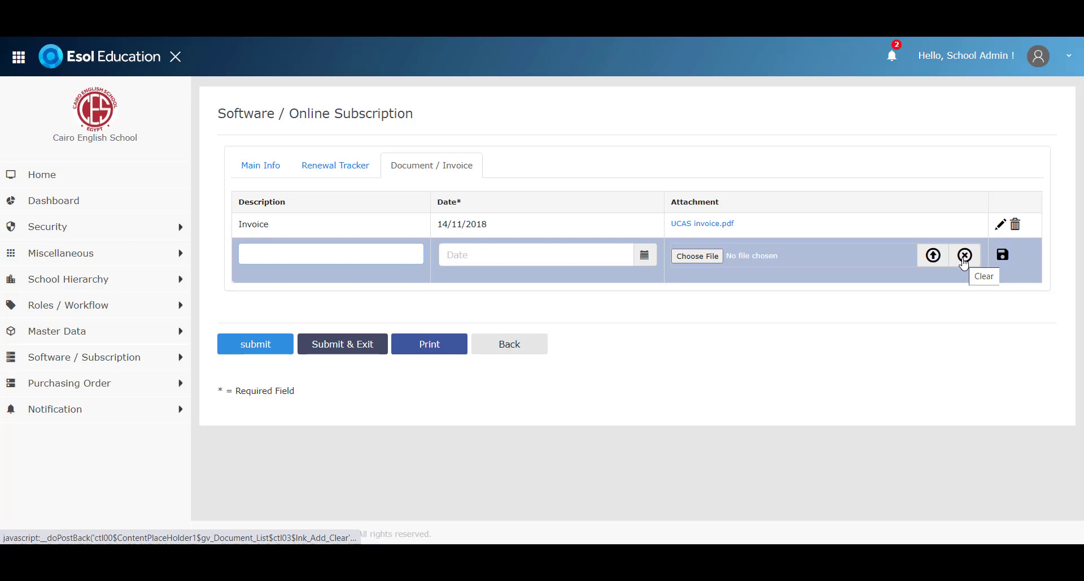
# Open the existing UCAS invoice entry for editing and cancel the edit, and bring up its delete confirmation and dismiss it
pyautogui.click(1001, 226)
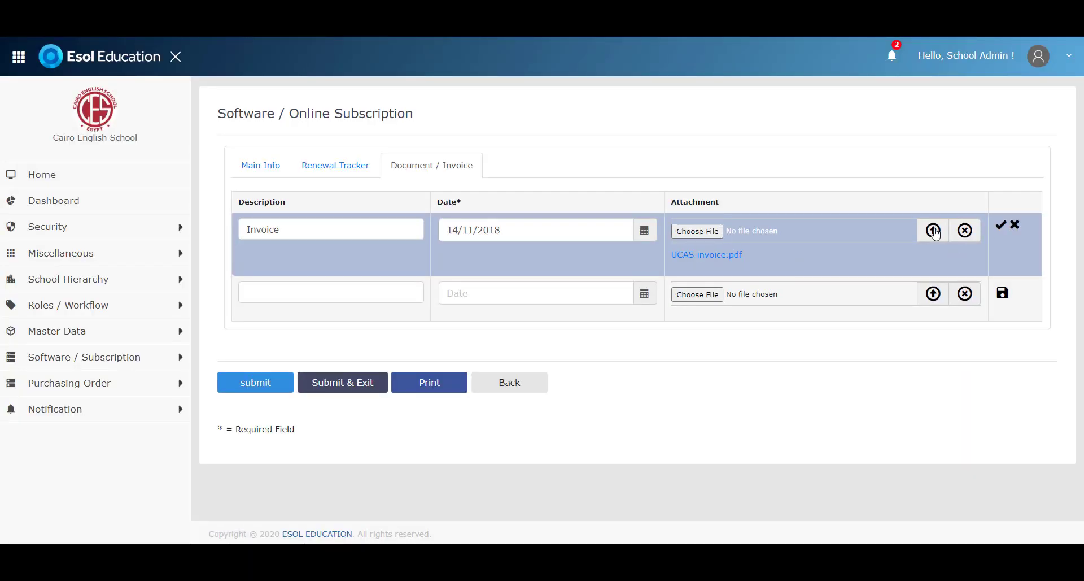
pyautogui.click(1016, 228)
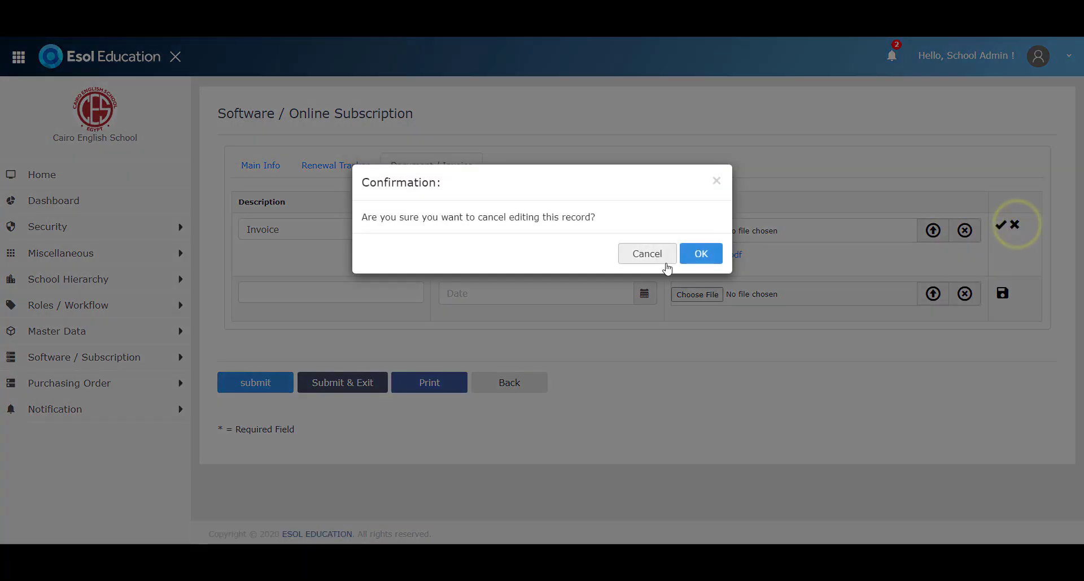
pyautogui.click(701, 252)
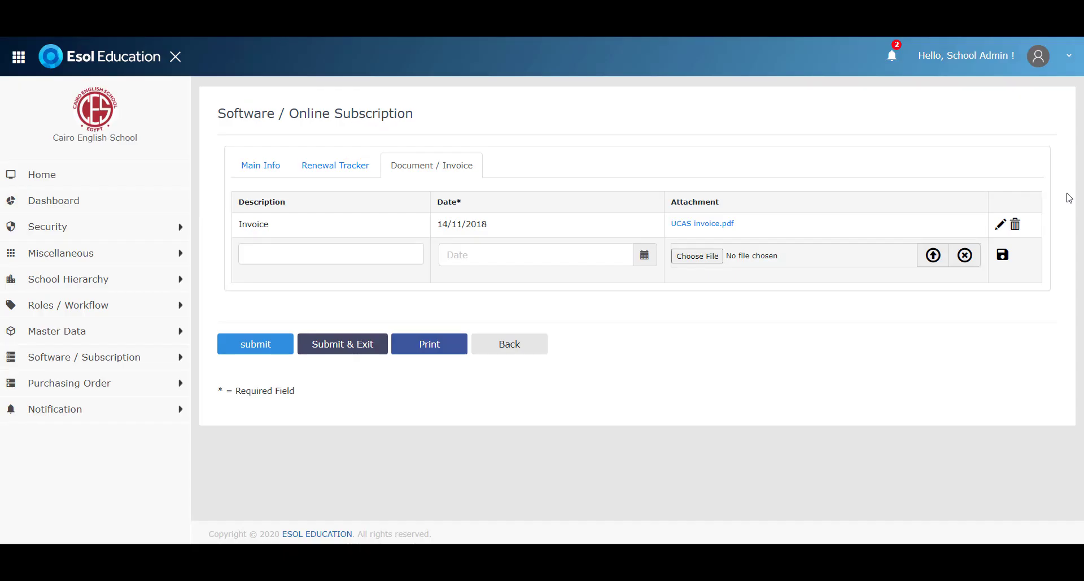
pyautogui.click(1015, 225)
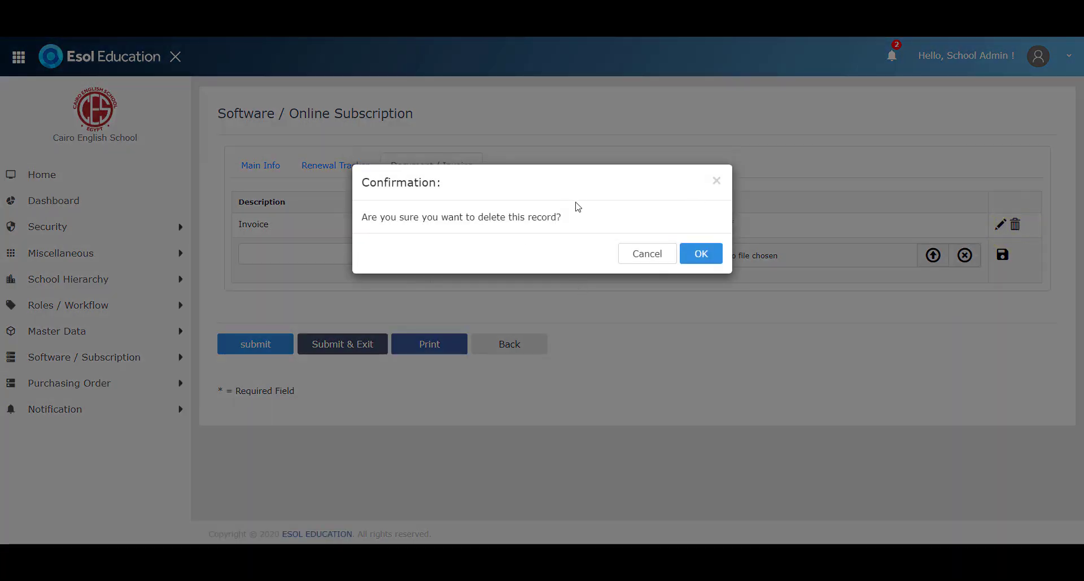
pyautogui.click(716, 180)
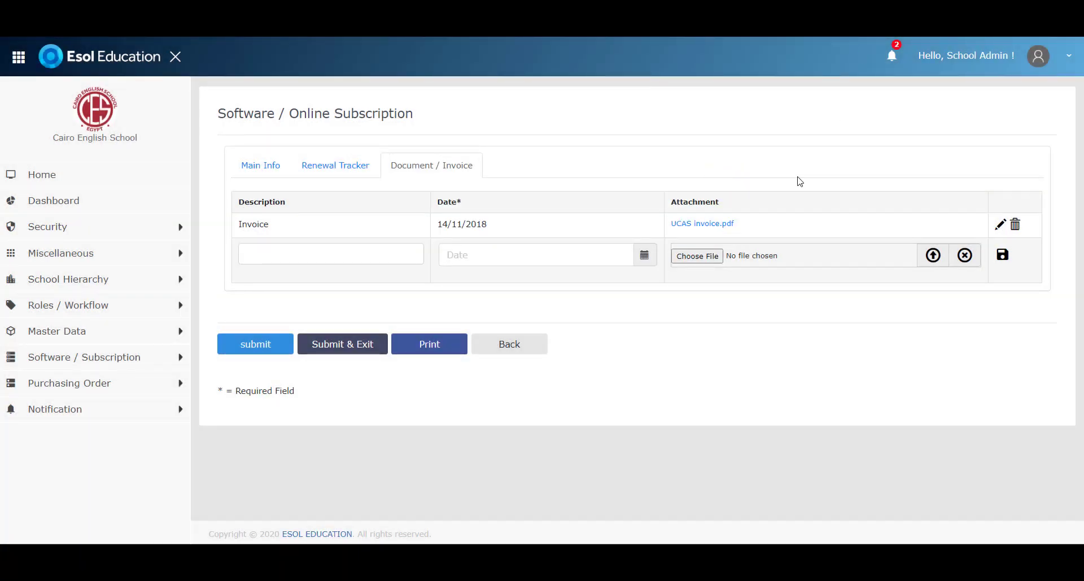
# Leave the UCAS record through its main information without submitting, and dismiss the save-password prompt over the subscription list
pyautogui.click(264, 167)
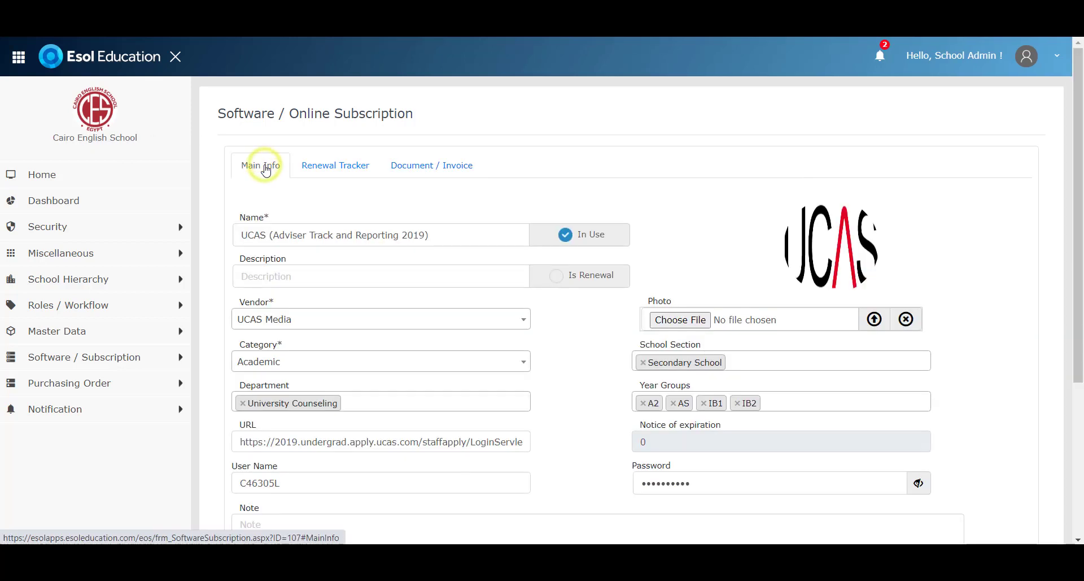
pyautogui.scroll(-4, 537, 425)
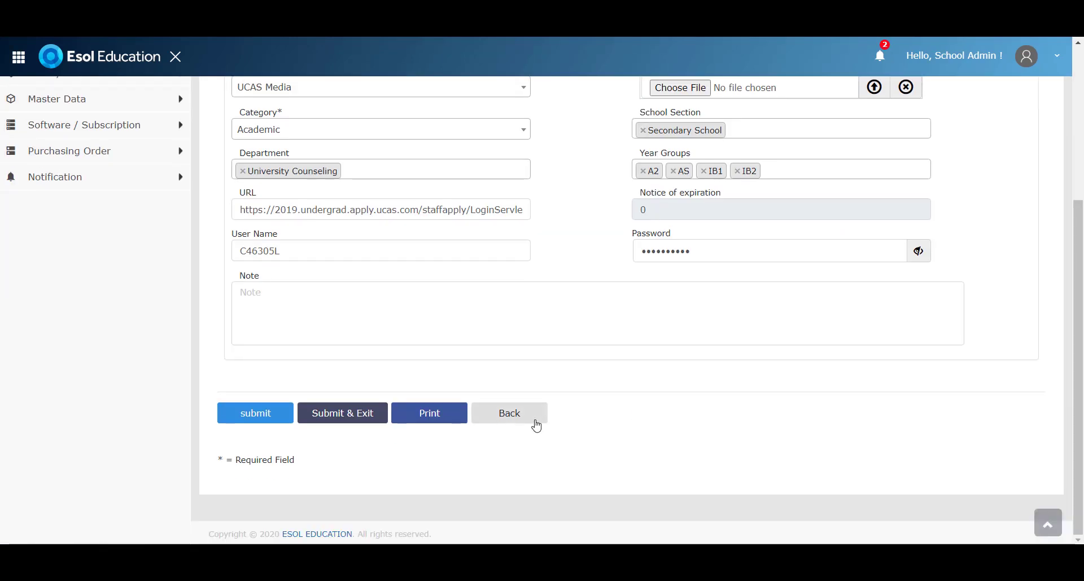
pyautogui.click(536, 425)
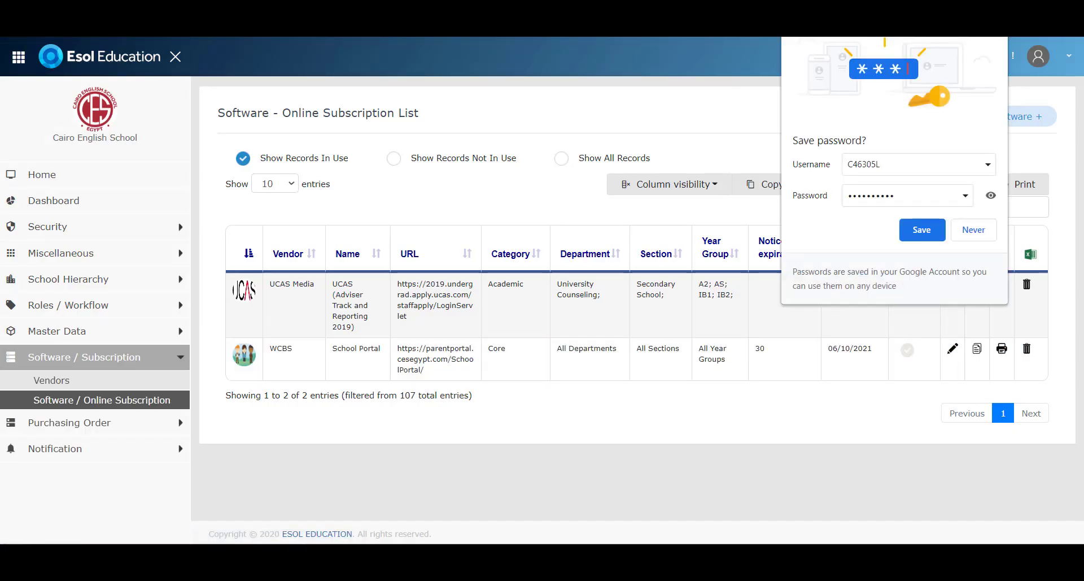
pyautogui.click(448, 198)
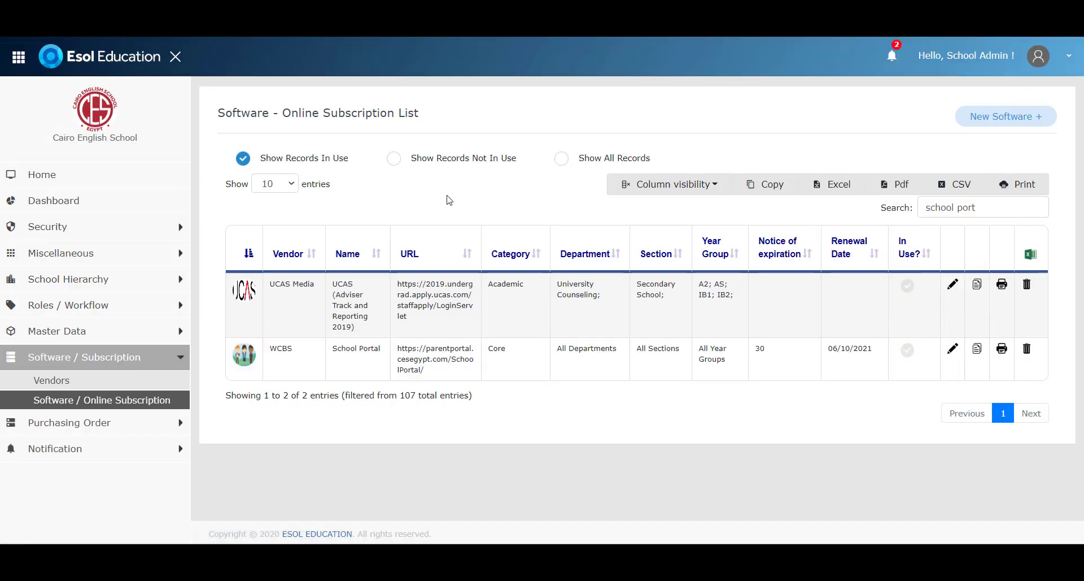